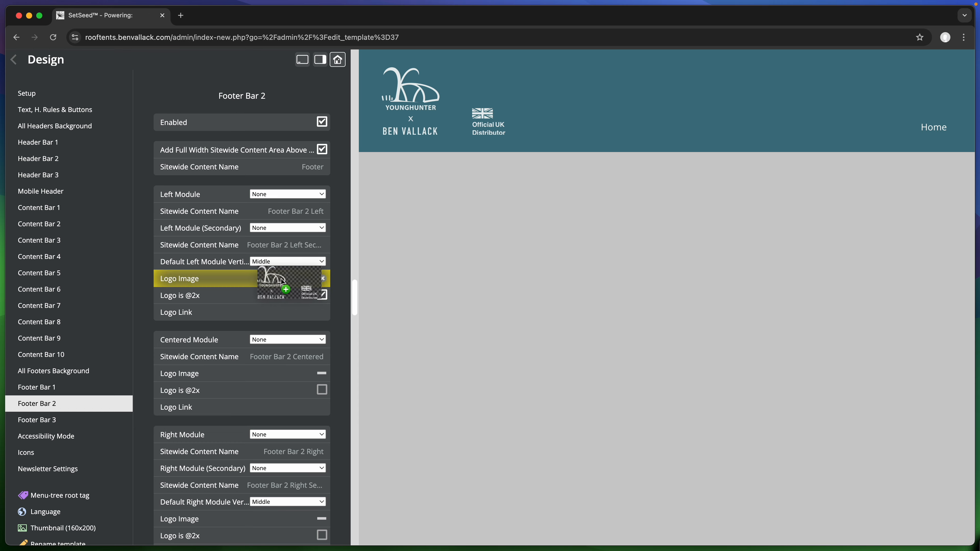
Use the white logo file as Footer Bar 2's left logo image and show it in the footer
left_click_drag(285, 278, 286, 277)
scroll(284, 281, "down", 6)
scroll(283, 283, "up", 4)
left_click(273, 133)
left_click(275, 155)
Assign Roof Tent Website.mp4 as the background video of Content Bar 2
left_click(71, 225)
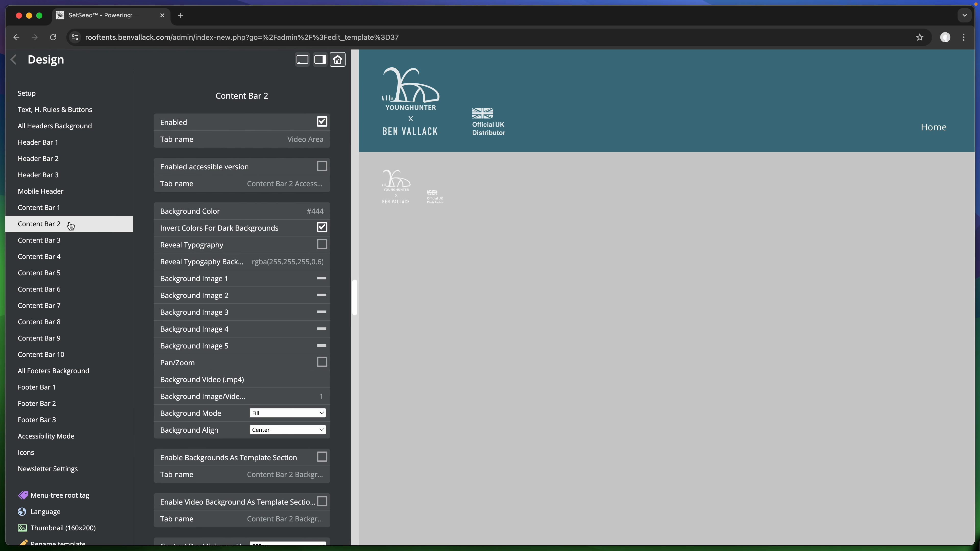
scroll(251, 308, "down", 2)
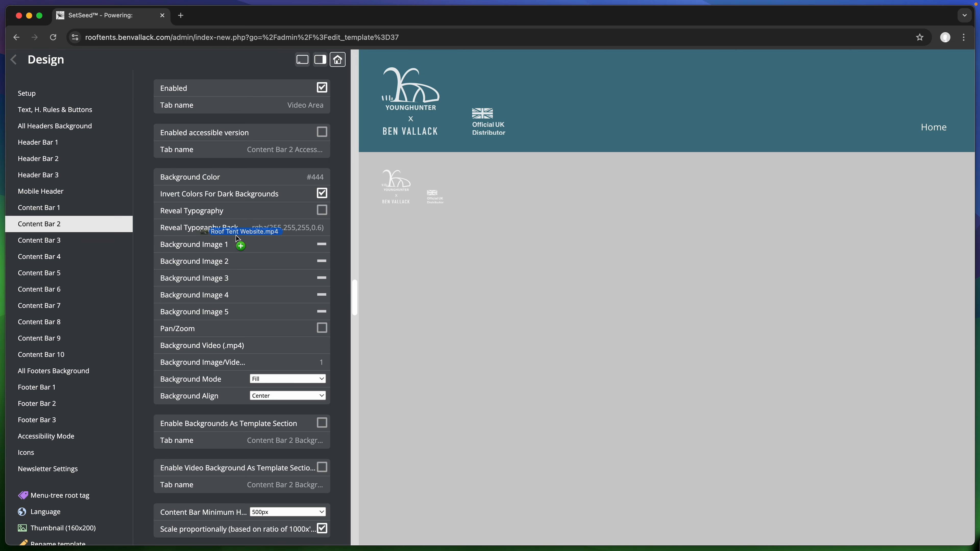
left_click_drag(235, 347, 235, 347)
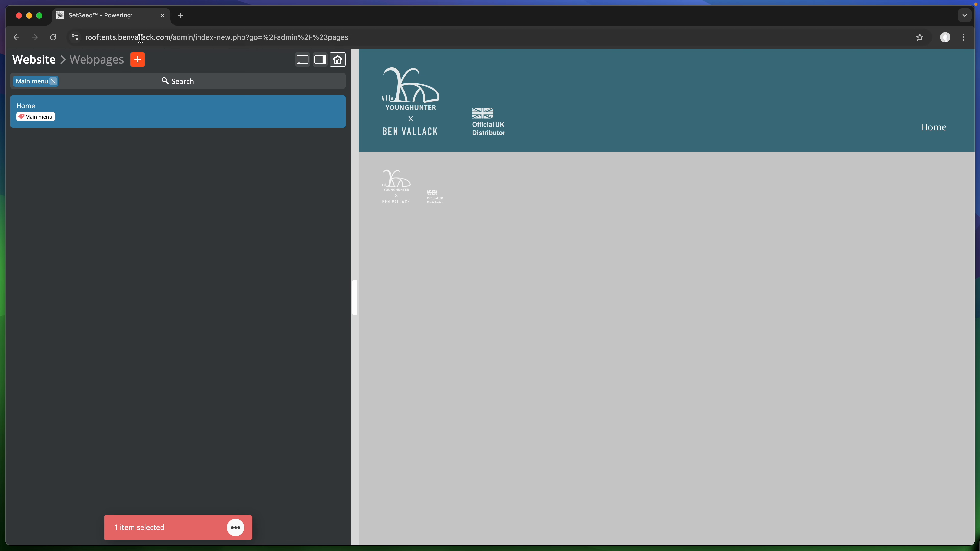
Create a page from the Default template in the Main menu and title it "Shop"
left_click(139, 59)
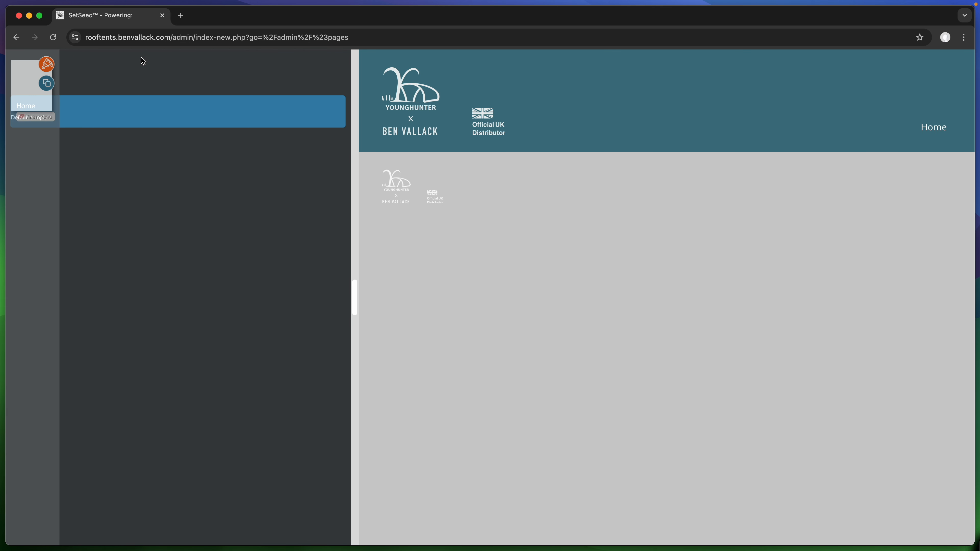
left_click(41, 115)
type("Shop")
key("Return")
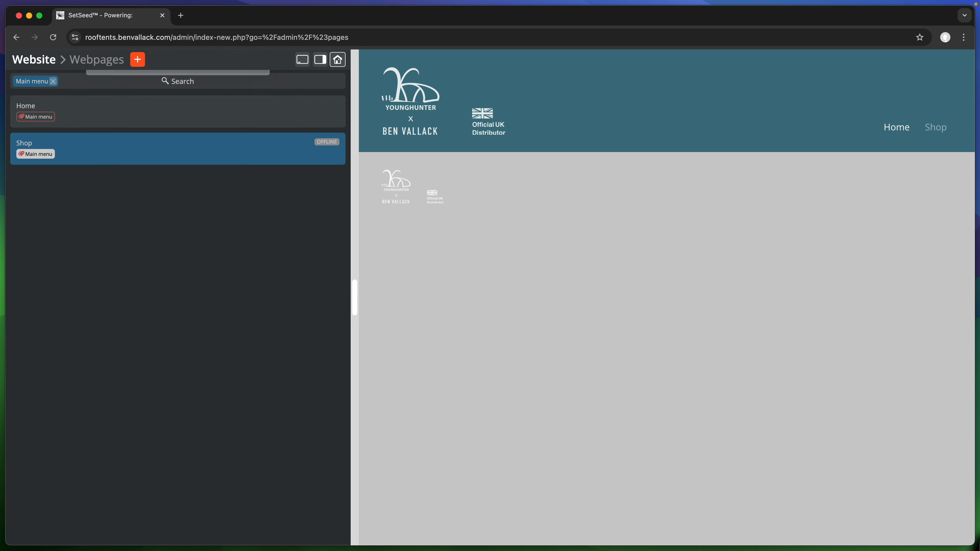
Set the Shop page's status to Live and quick-add a drop-down menu for it
right_click(131, 151)
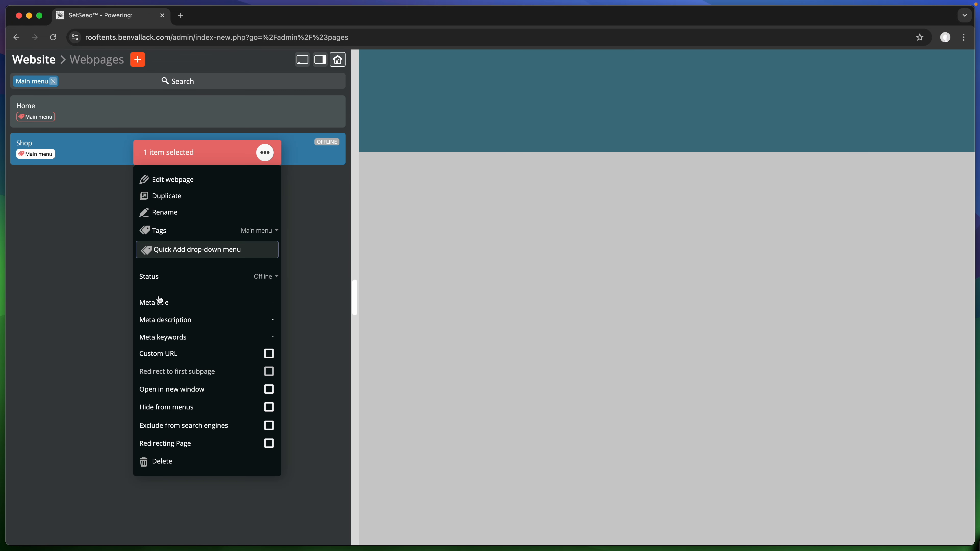
left_click(155, 289)
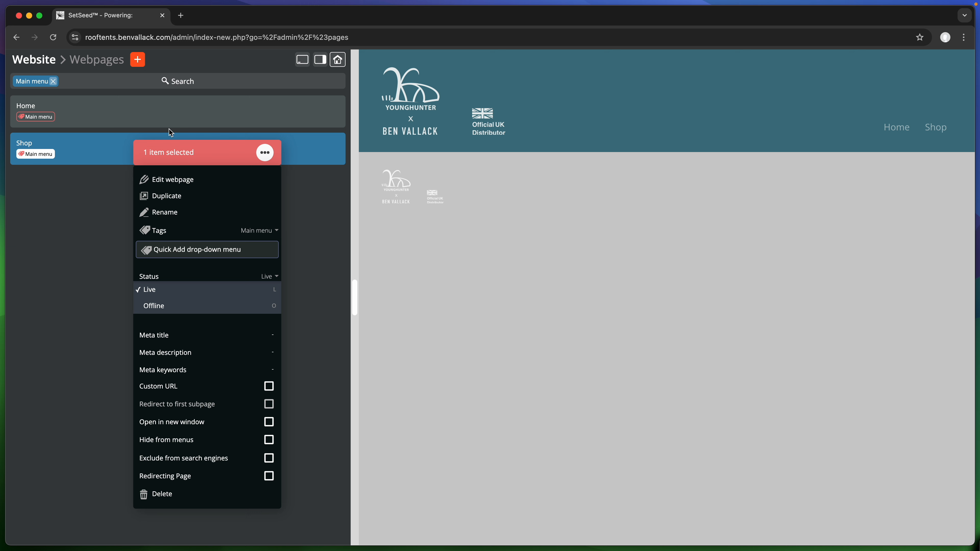
left_click(187, 251)
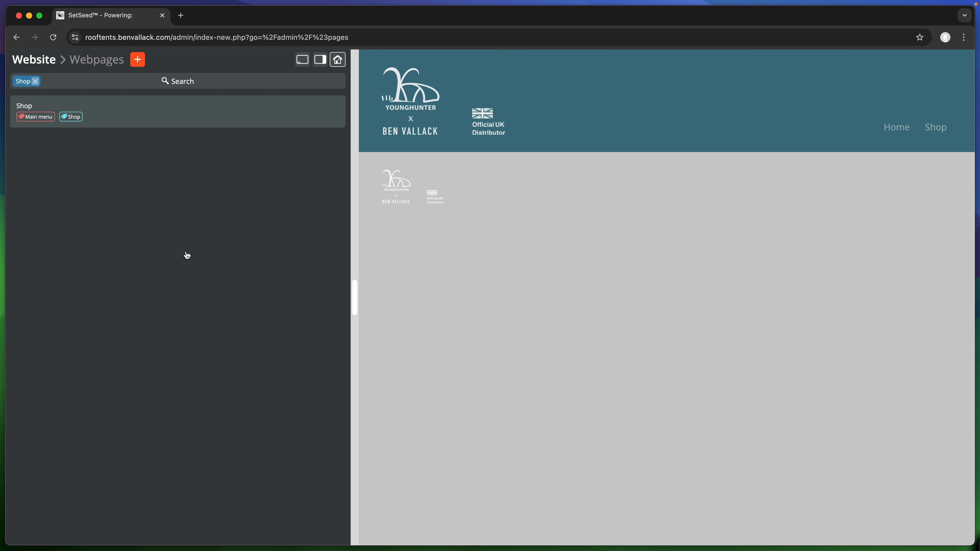
Add a "Hard Shell Rear Open Roof Tent" page below Shop from the Default template and set it Live
left_click(138, 60)
left_click_drag(33, 100, 114, 189)
type("Hard Shell Rear Open Roof Tent")
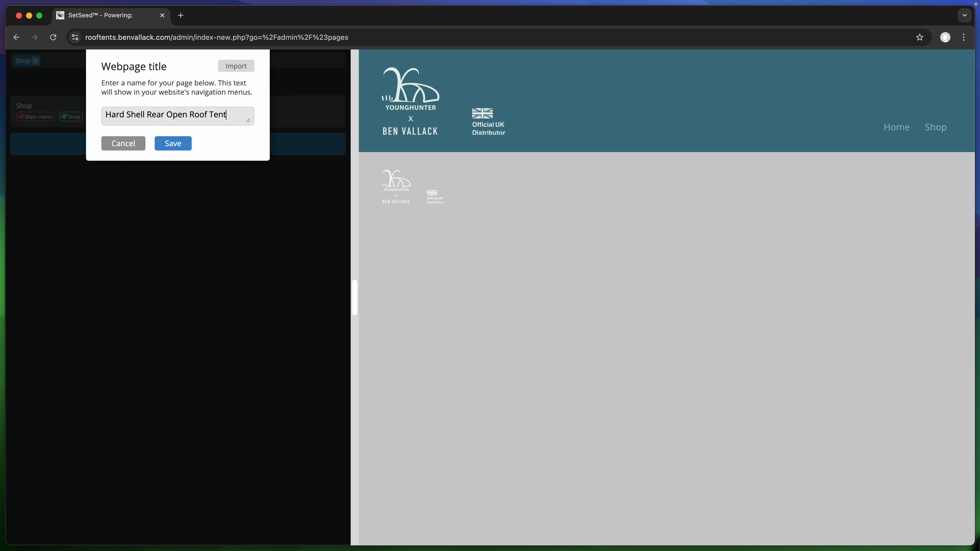
key("Return")
right_click(148, 152)
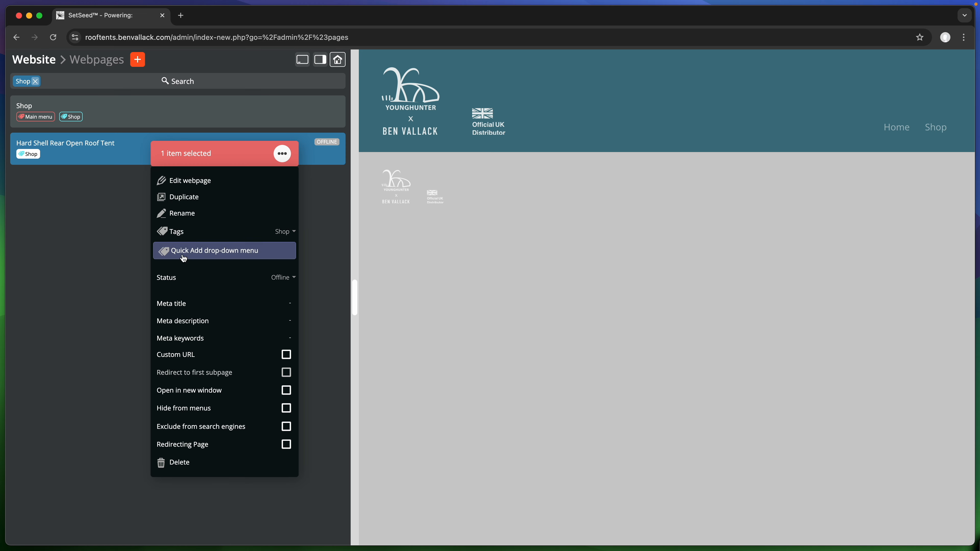
left_click(175, 281)
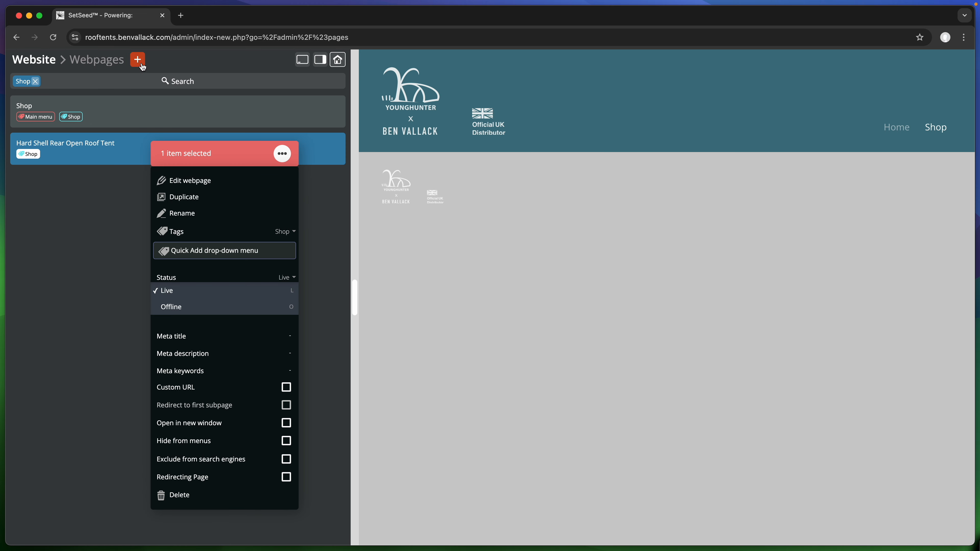
Add a "Hard Shell Side Open Roof Tent" page below the rear open one from the Default template and set it Live
left_click(138, 61)
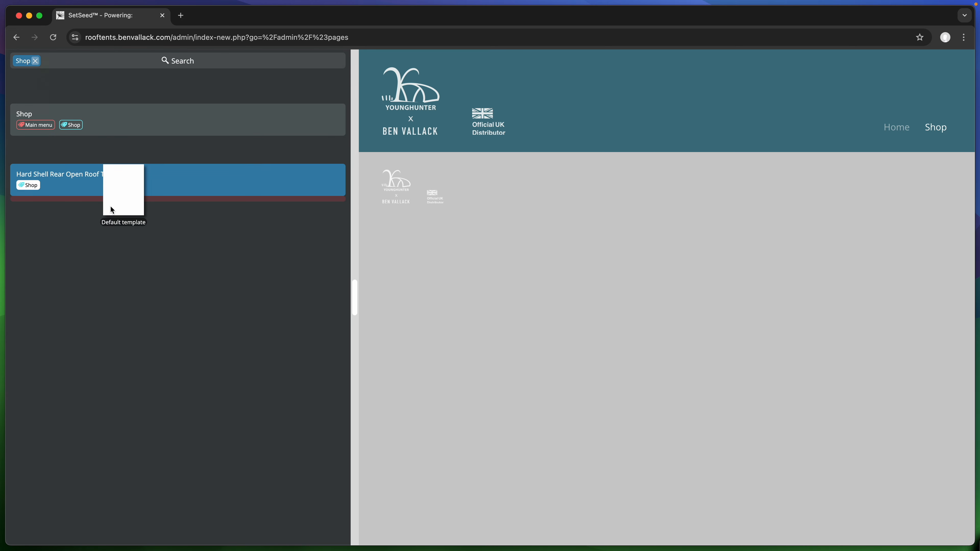
left_click(110, 206)
type("Hard Shell Side Open Roof Tent")
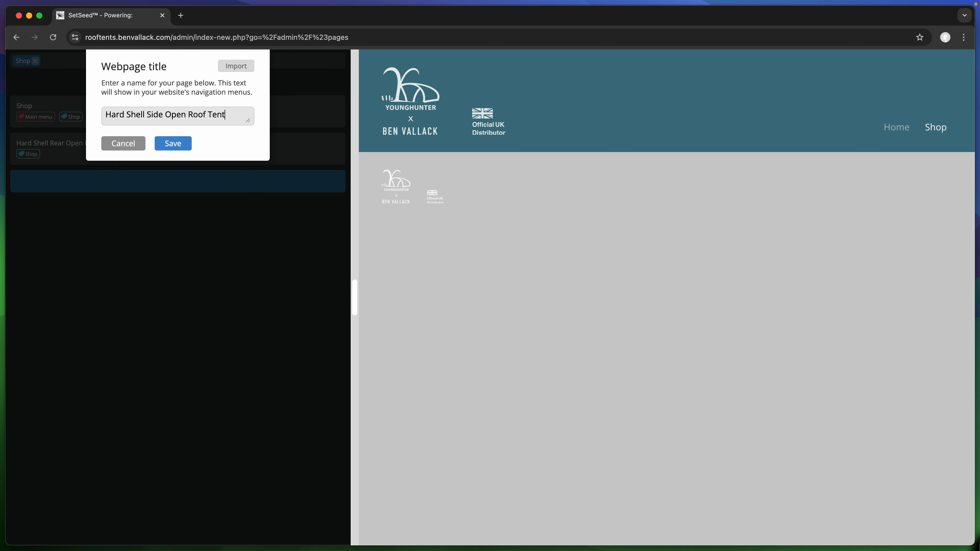
key("Return")
left_click(142, 200)
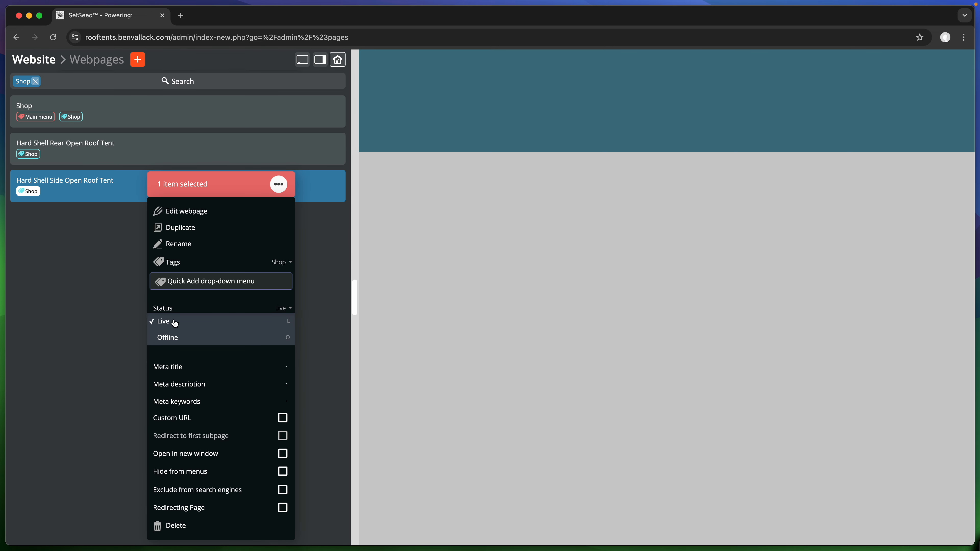
left_click(174, 323)
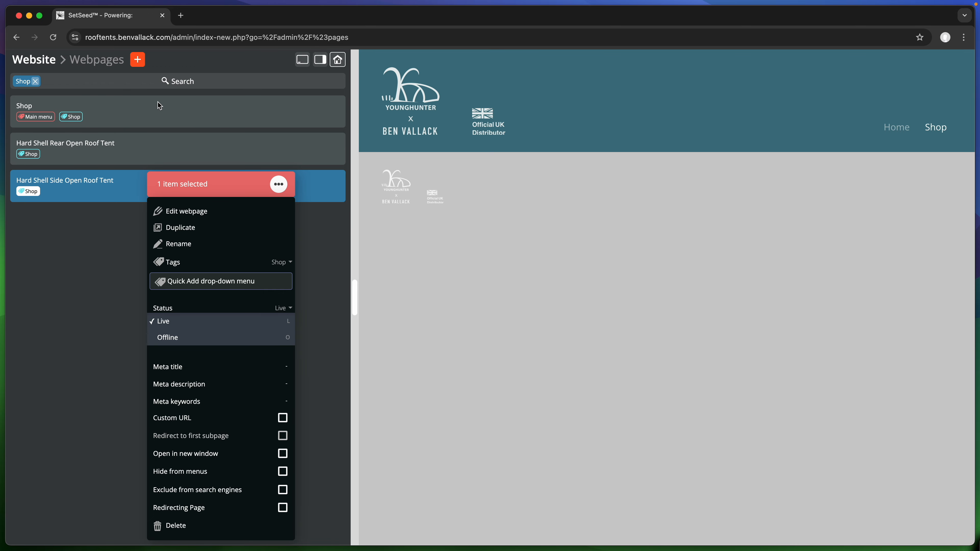
Edit the Shop page and insert an Equal Columns Fifths layout in its Secondary Content
left_click(159, 106)
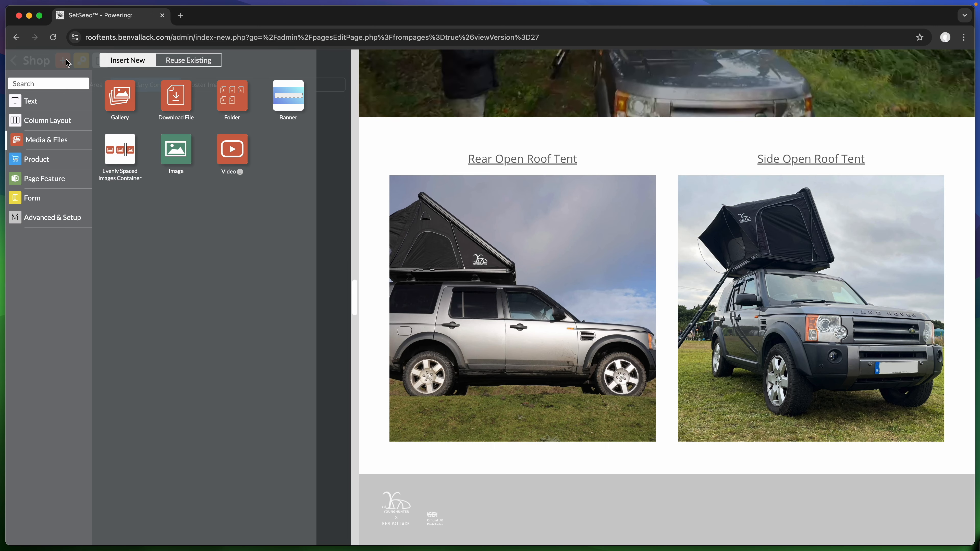
left_click(57, 121)
left_click_drag(180, 159, 187, 193)
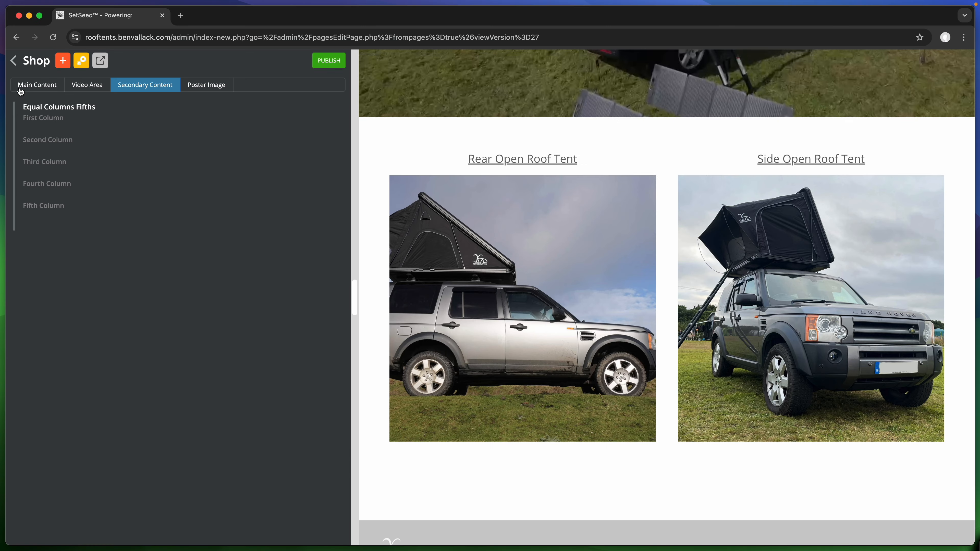
Insert a text element above the Equal Columns Fifths layout and paste the tent feature descriptions into it
left_click(63, 61)
left_click_drag(117, 97, 119, 107)
key("super+v")
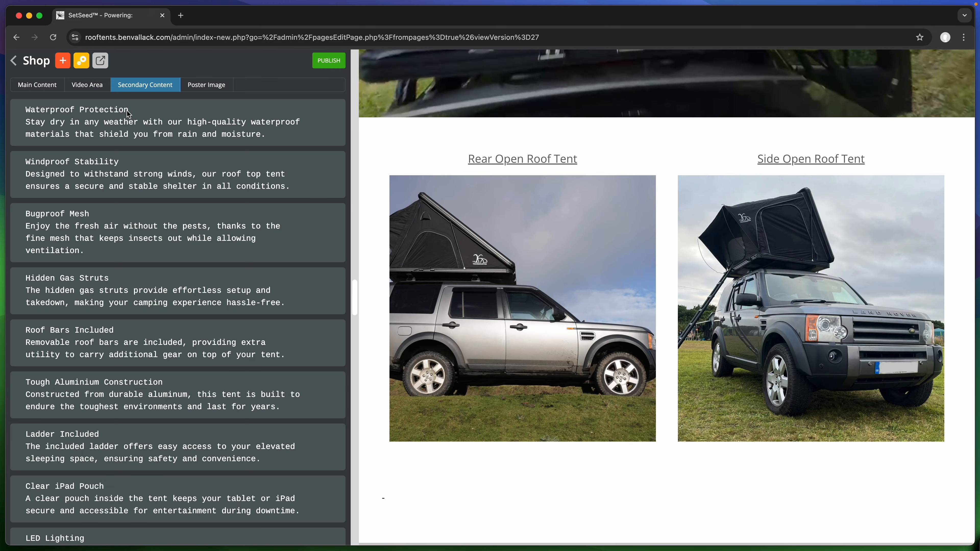
Make the "Waterproof Protection" heading bold, with its closing asterisks kept on the heading line
triple_click(125, 109)
left_click(53, 131)
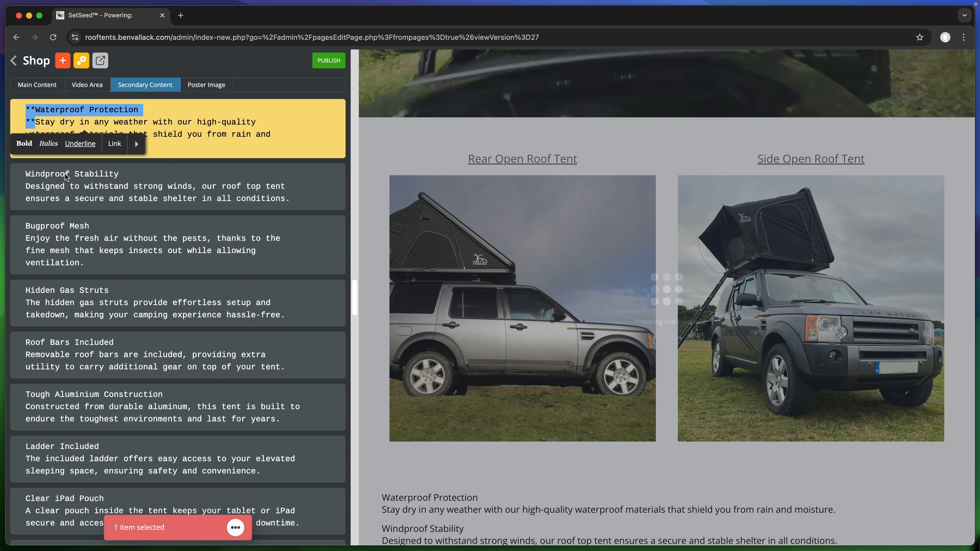
key("BackSpace")
key("Right")
key("Right")
key("Return")
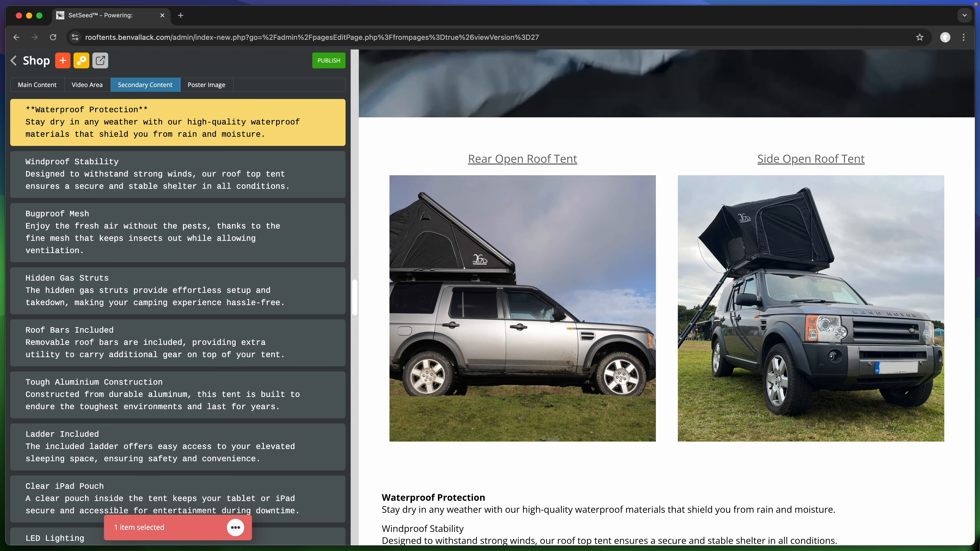
Make the "Windproof Stability" and "Bugproof Mesh" headings bold
left_click(69, 162)
triple_click(69, 162)
left_click(31, 184)
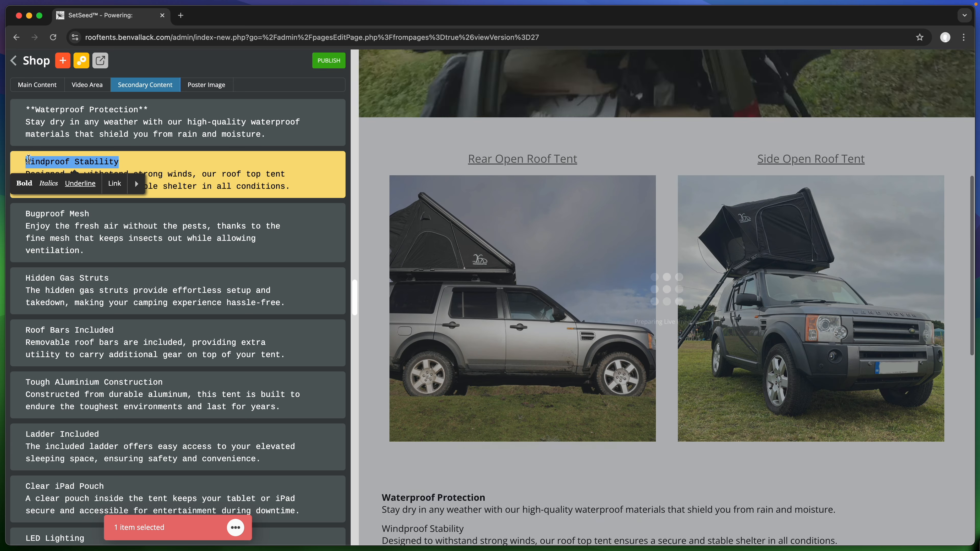
left_click(79, 215)
double_click(28, 213)
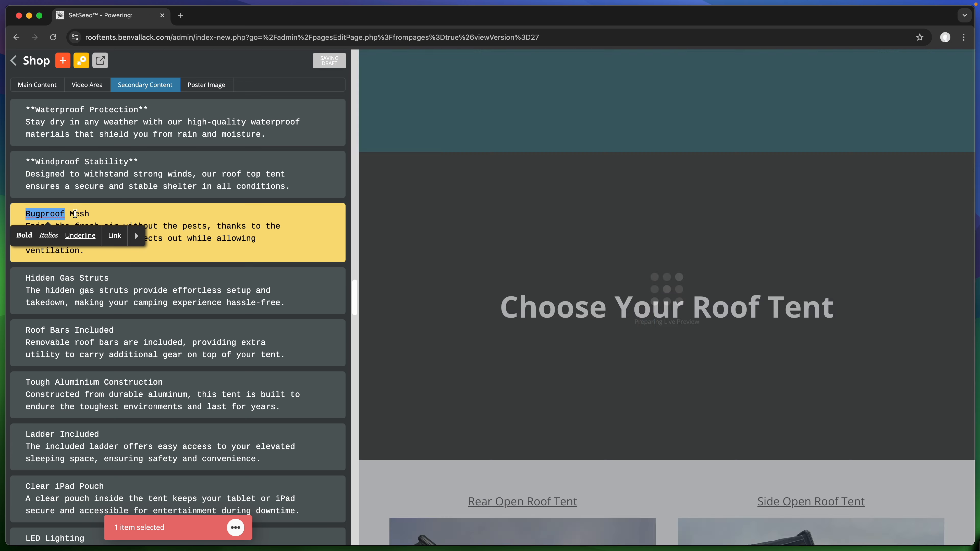
triple_click(88, 213)
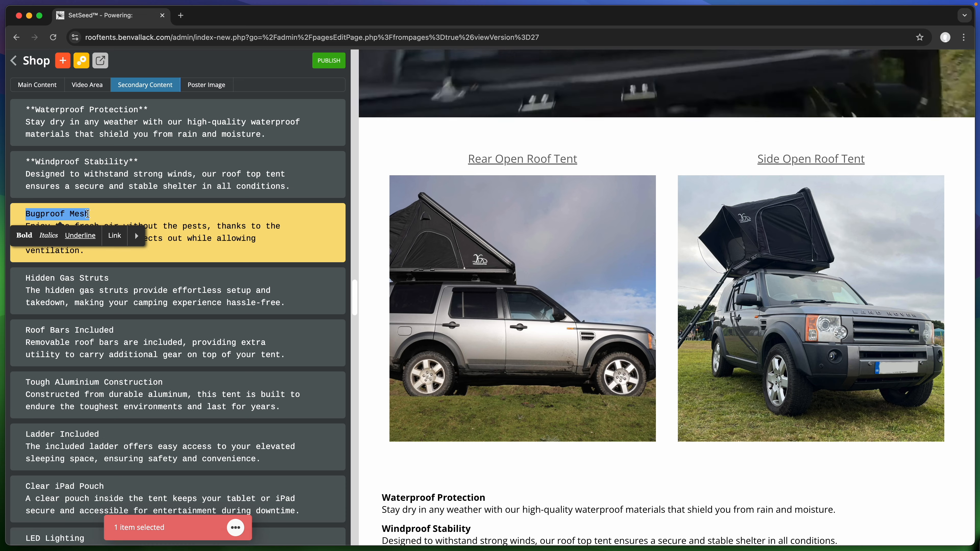
Make the "Hidden Gas Struts" and "Roof Bars Included" headings bold
left_click(82, 283)
left_click(102, 277)
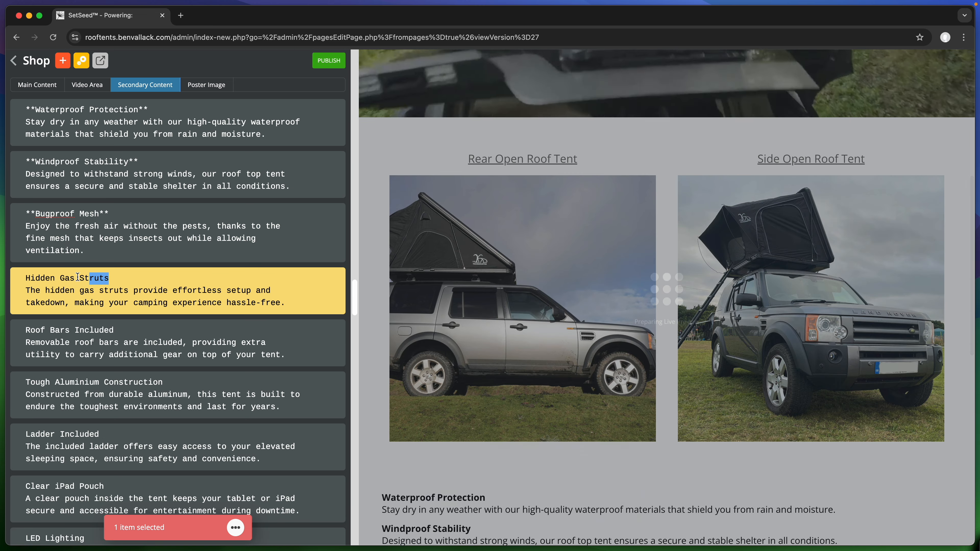
left_click(24, 299)
left_click(98, 330)
left_click_drag(113, 330, 24, 330)
Make the "Tough Aluminium Construction" and "Ladder Included" headings bold
left_click(164, 382)
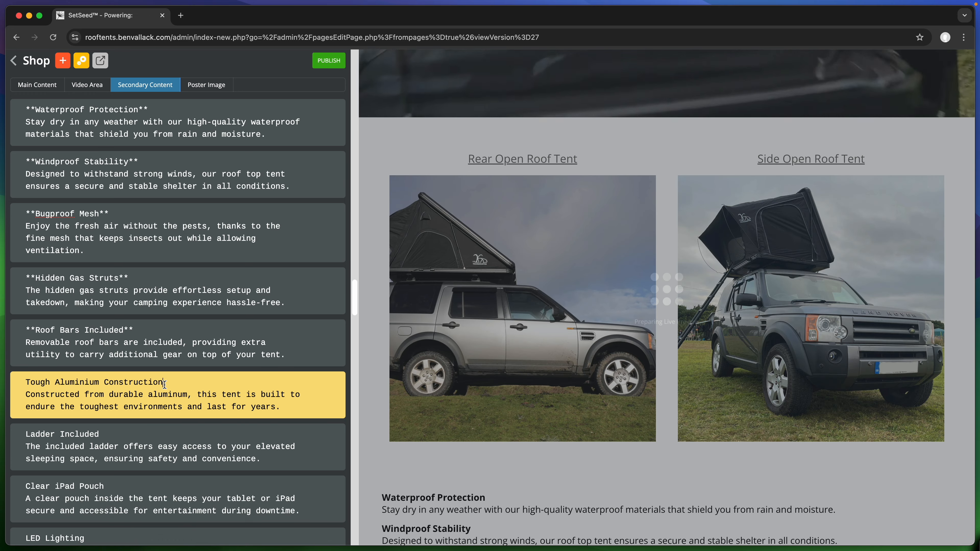
double_click(164, 382)
left_click(164, 382)
left_click_drag(164, 382, 156, 381)
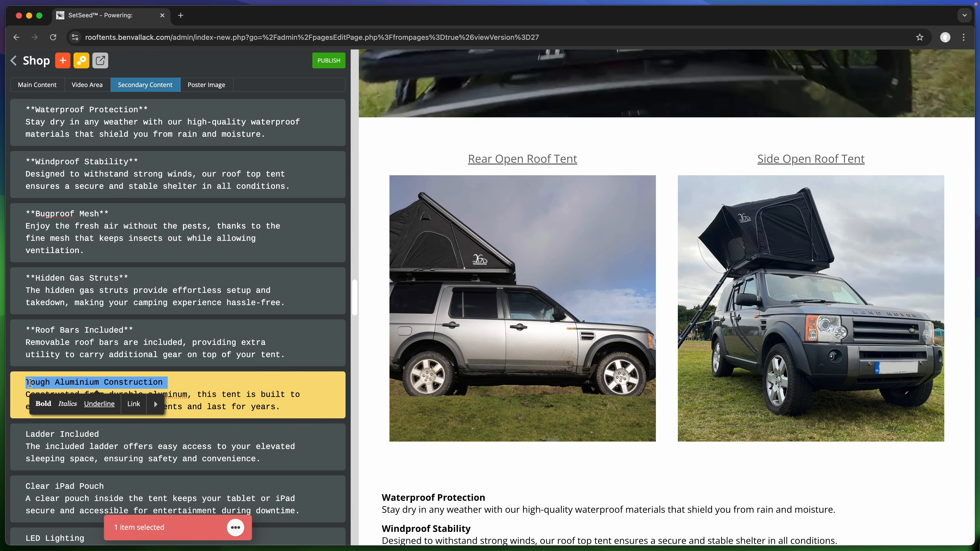
left_click(43, 404)
left_click(96, 433)
left_click_drag(97, 432, 26, 433)
left_click(24, 456)
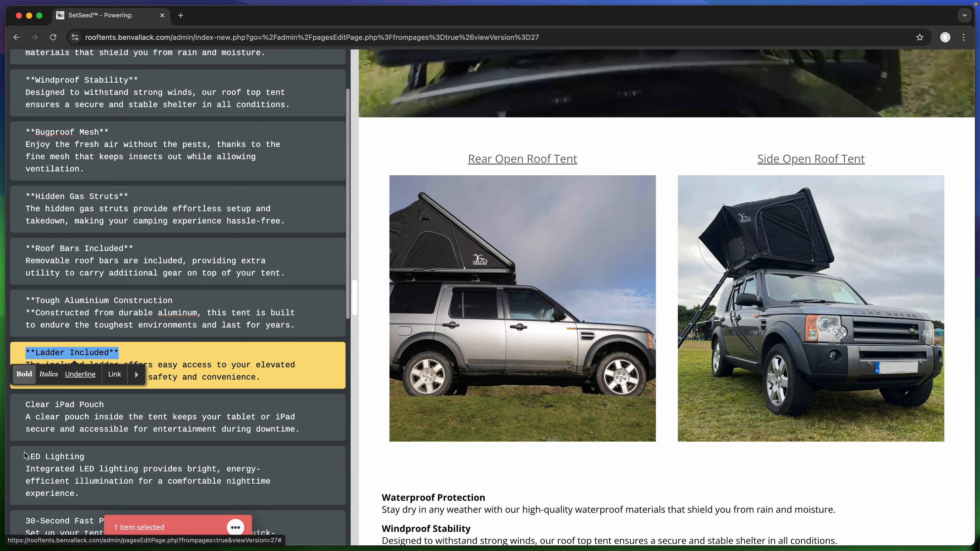
Make the "Clear iPad Pouch" and "LED Lighting" headings bold
scroll(26, 457, "down", 2)
left_click(104, 318)
left_click_drag(104, 318, 25, 318)
left_click(25, 339)
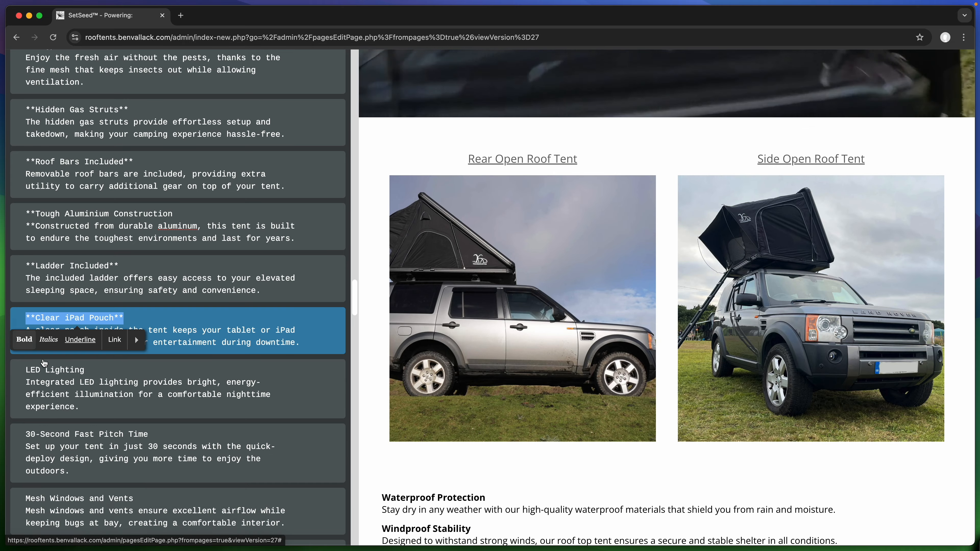
left_click(44, 364)
left_click_drag(84, 369, 26, 370)
left_click(24, 391)
Make the "30-Second Fast Pitch Time" and "Mesh Windows and Vents" headings bold
left_click(149, 433)
left_click_drag(149, 432, 26, 433)
scroll(106, 462, "down", 4)
left_click(133, 328)
left_click_drag(134, 328, 28, 324)
Make the "Included Porch" and "Multiple Storage Pouches" headings bold
left_click(95, 380)
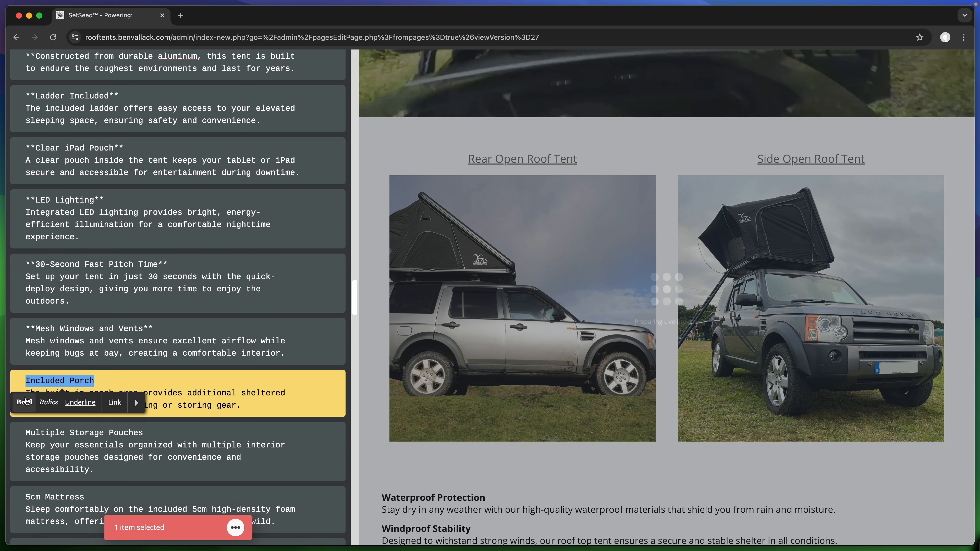
left_click(25, 402)
left_click(144, 433)
left_click_drag(143, 432, 26, 433)
left_click(34, 454)
Make the "5cm Mattress" and "Anti-Condensation Mat" headings bold
scroll(66, 296, "down", 6)
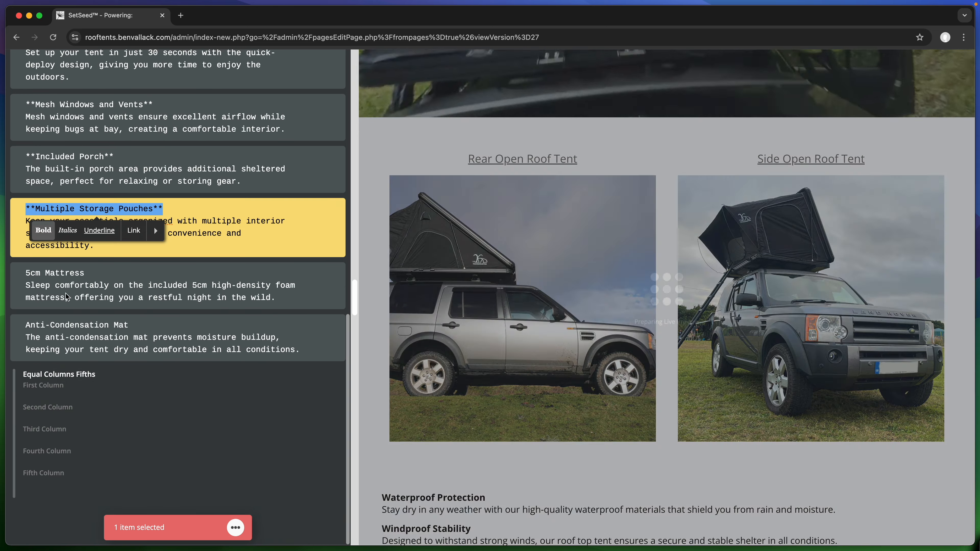
left_click(66, 296)
left_click_drag(84, 273, 23, 273)
left_click(128, 325)
left_click_drag(129, 325, 27, 325)
key("Escape")
Move the Waterproof Protection text into the first column of the fifths layout and Windproof Stability into the second
scroll(154, 336, "up", 2)
scroll(98, 334, "down", 2)
scroll(97, 332, "up", 10)
left_click(83, 130)
scroll(142, 247, "down", 10)
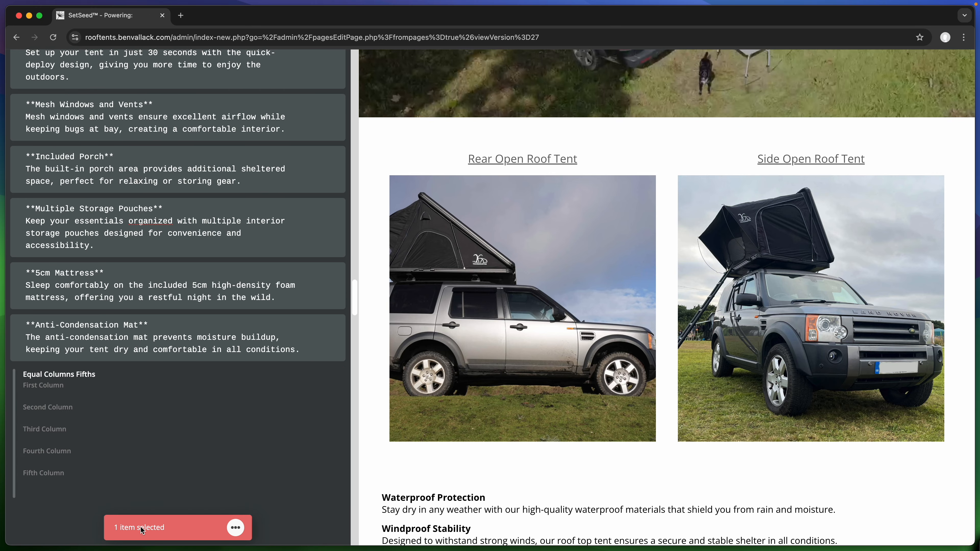
left_click_drag(144, 529, 131, 412)
scroll(128, 318, "up", 10)
scroll(135, 386, "down", 10)
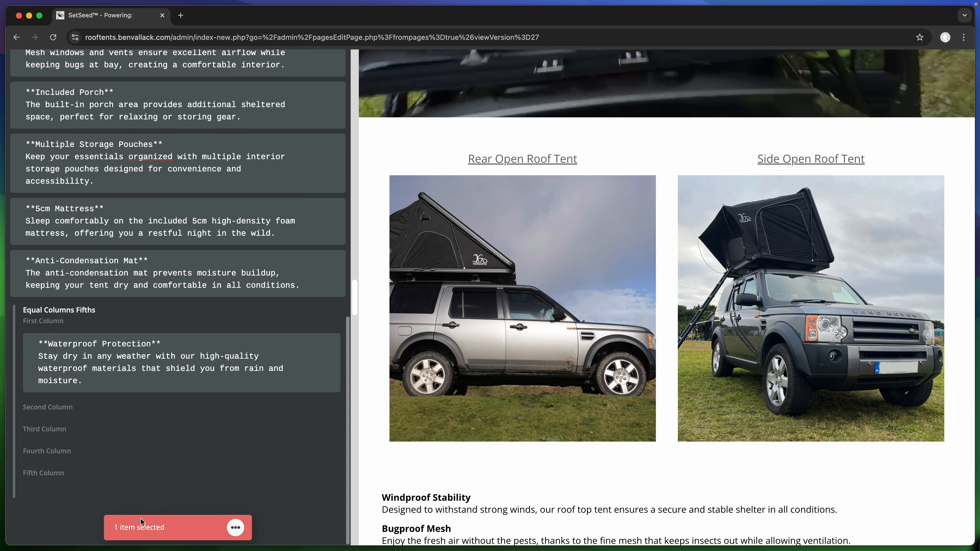
mouse_move(116, 447)
left_mouse_down()
mouse_move(116, 426)
mouse_move(116, 452)
left_mouse_up()
Move the Bugproof Mesh text into the third column and Hidden Gas Struts into the fourth
scroll(133, 330, "up", 10)
left_click(108, 135)
scroll(103, 270, "down", 10)
scroll(124, 309, "up", 10)
left_click(108, 100)
scroll(127, 328, "down", 10)
left_click_drag(135, 521, 123, 466)
Move the Roof Bars Included text into the fifth column of the layout
scroll(124, 347, "up", 10)
left_click(119, 130)
scroll(133, 232, "down", 10)
scroll(138, 271, "down", 3)
left_click_drag(139, 501, 138, 497)
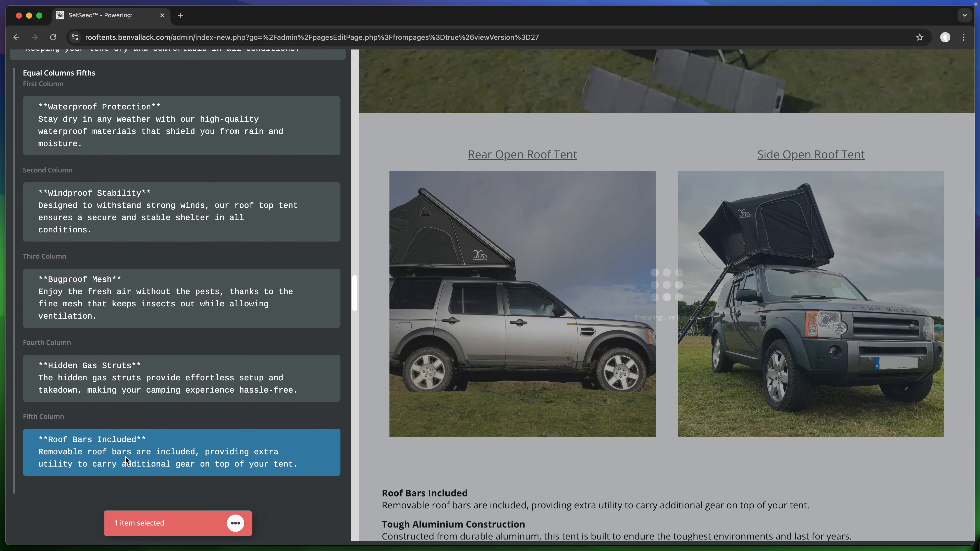
Insert a second Equal Columns Fifths layout below the filled one
scroll(122, 270, "up", 3)
left_click(62, 60)
left_click(44, 130)
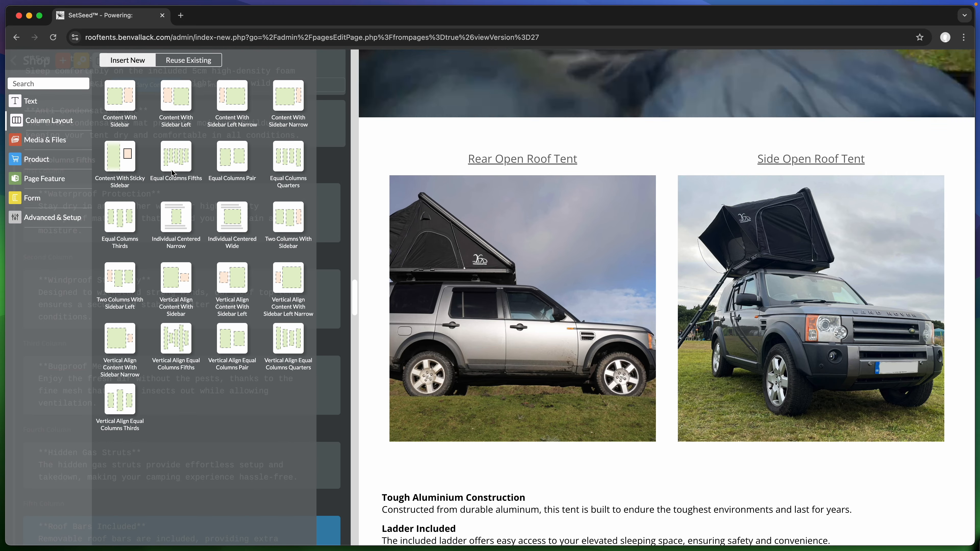
left_click_drag(174, 164, 155, 421)
scroll(124, 486, "down", 4)
left_click_drag(129, 475, 115, 513)
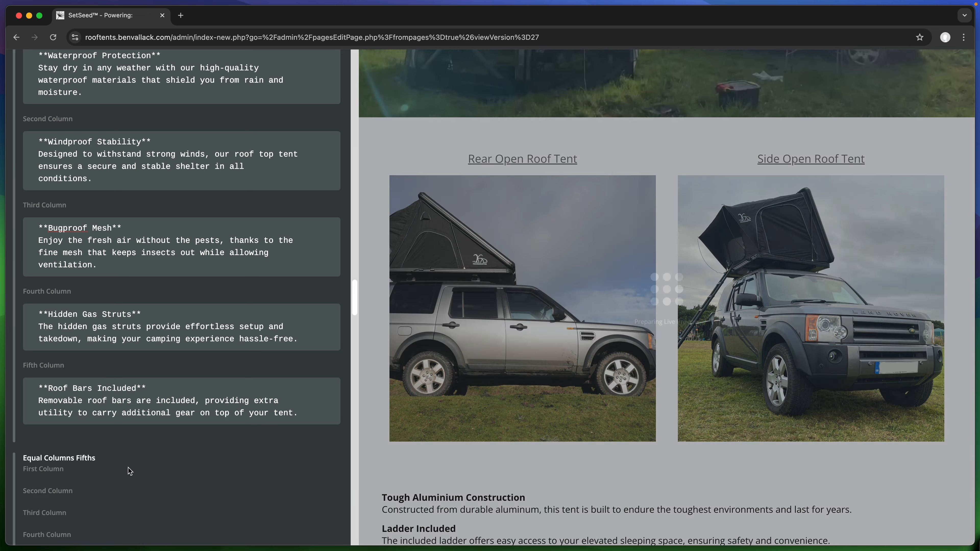
Move Tough Aluminium Construction, Ladder Included, Clear iPad Pouch, LED Lighting and 30-Second Fast Pitch Time into columns one to five of the second fifths layout
scroll(127, 472, "up", 15)
left_click(131, 114)
scroll(145, 494, "down", 15)
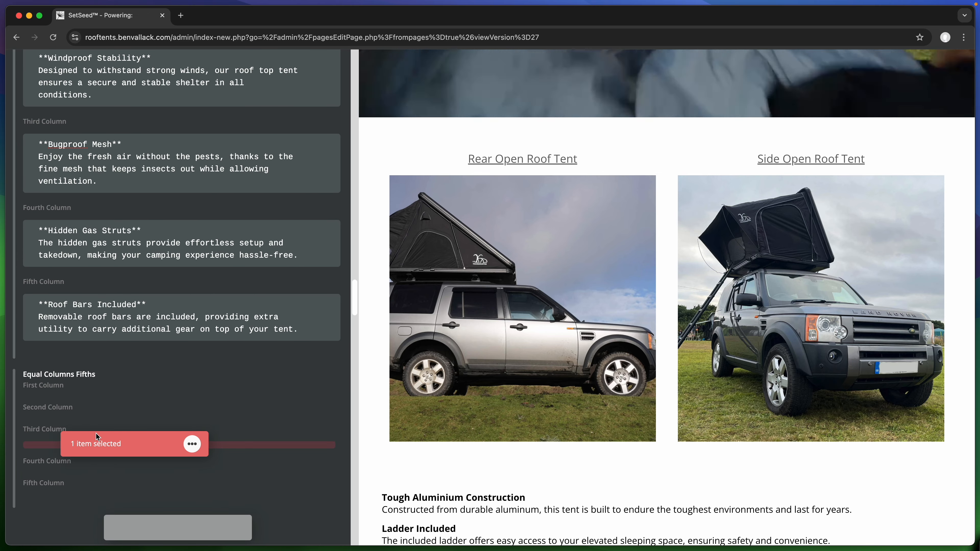
left_click_drag(98, 449, 98, 405)
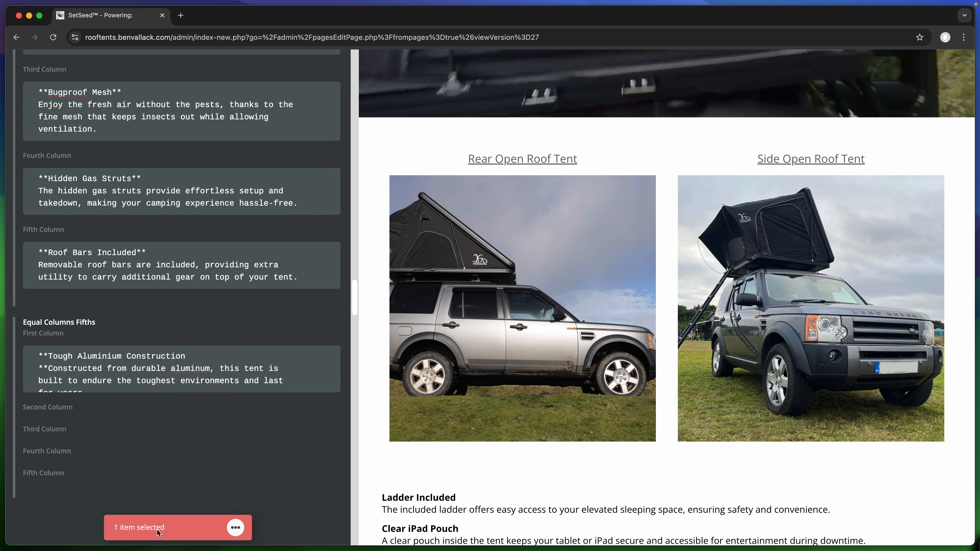
left_click_drag(152, 448, 150, 483)
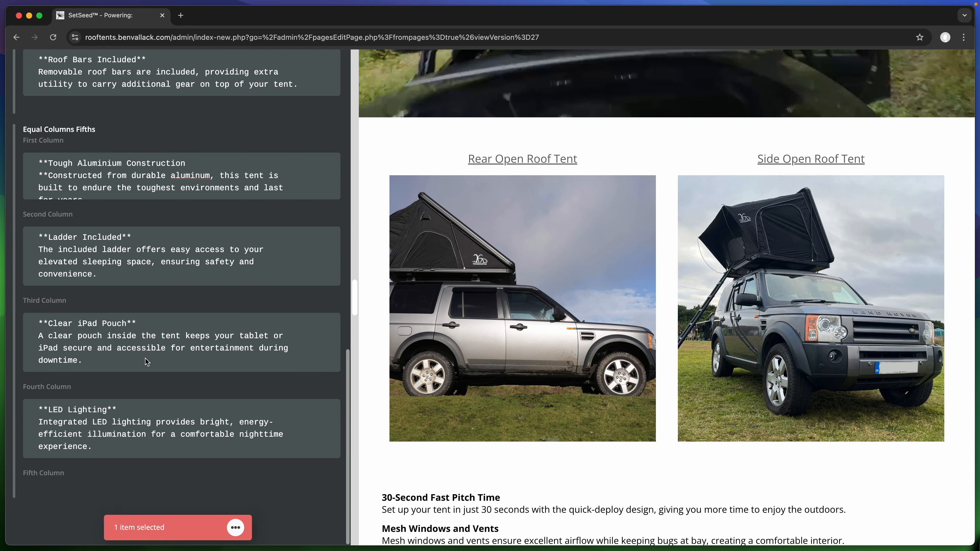
left_click_drag(136, 538, 92, 489)
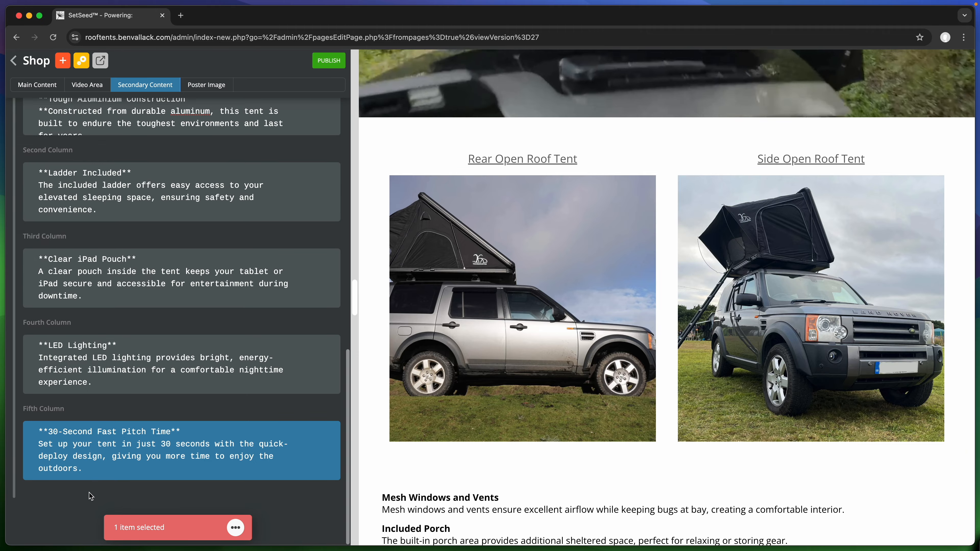
Insert a third Equal Columns Fifths layout below the second one
left_click(64, 61)
left_click_drag(177, 162, 119, 397)
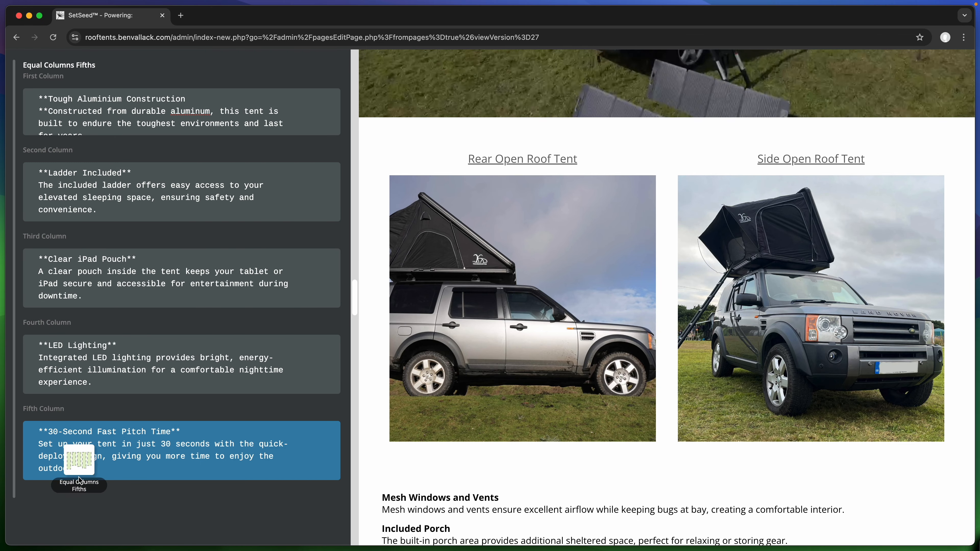
left_click_drag(146, 529, 146, 530)
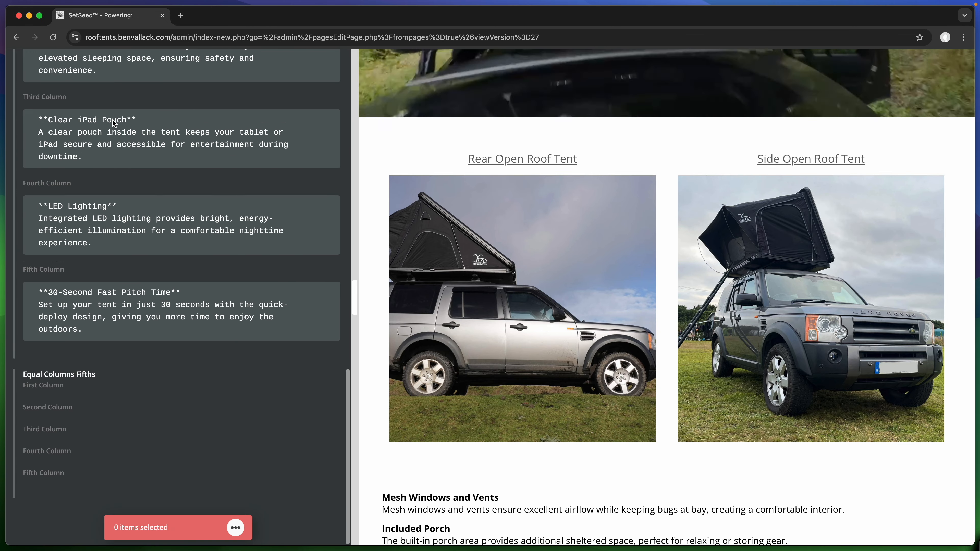
Move Mesh Windows and Vents, Included Porch, Multiple Storage Pouches, 5cm Mattress and Anti-Condensation Mat into columns one to five of the third fifths layout
left_click_drag(113, 392, 114, 393)
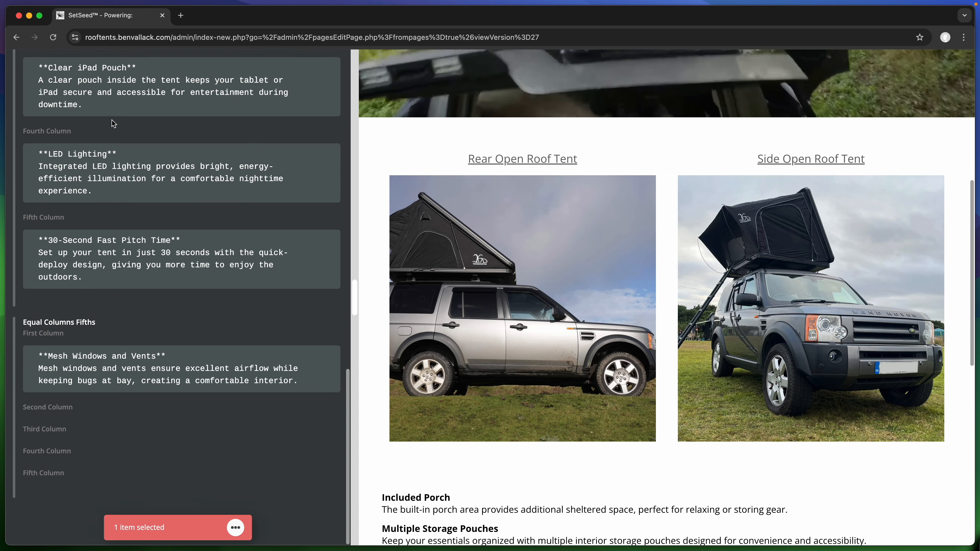
left_click_drag(143, 484, 131, 444)
scroll(149, 232, "up", 12)
left_click(151, 129)
scroll(150, 155, "down", 12)
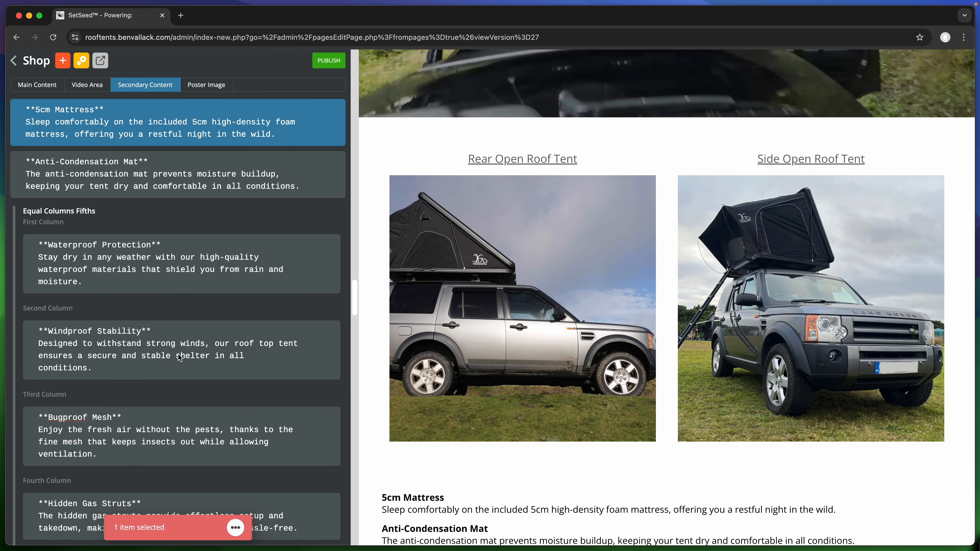
scroll(151, 494, "down", 12)
left_click_drag(135, 474, 135, 473)
scroll(150, 308, "up", 12)
left_click(151, 126)
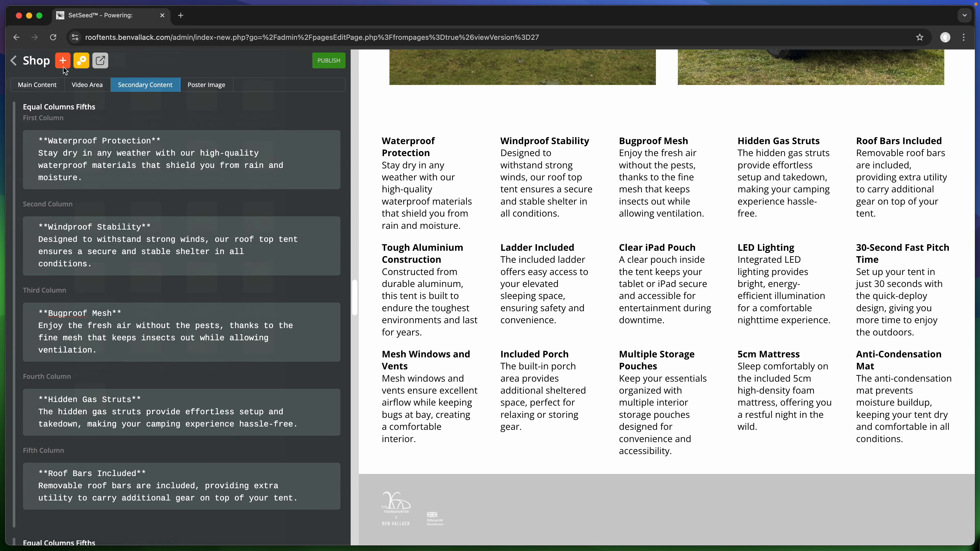
Insert an image named Waterproof above the Waterproof Protection text in the first fifths layout
left_click(62, 60)
mouse_move(221, 148)
left_mouse_down()
mouse_move(220, 139)
mouse_move(216, 150)
left_mouse_up()
type("Waterproof")
key("Return")
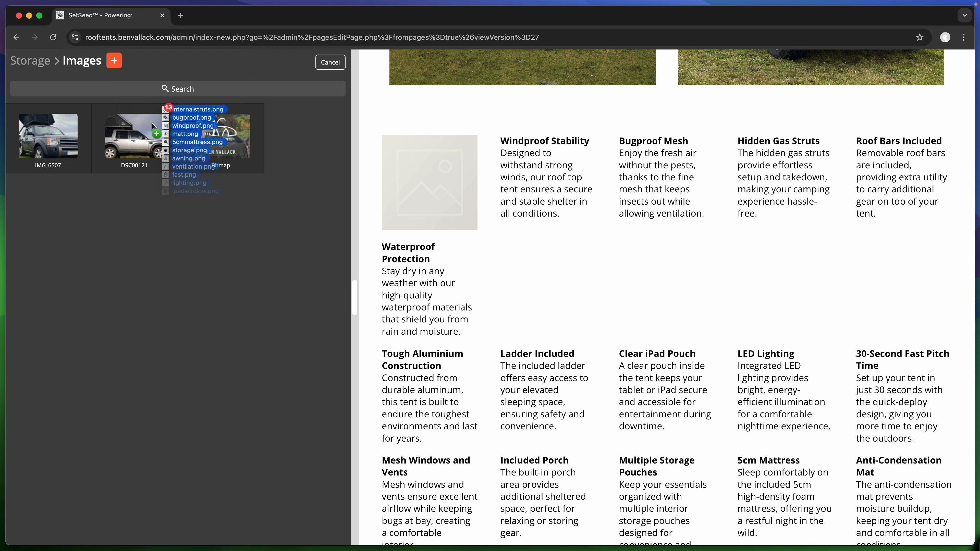
Upload the set of feature icon files to the Images storage and use the waterproof icon for the Waterproof image
left_click_drag(151, 124, 155, 131)
left_click(155, 135)
Insert an image named Windproof above the Windproof Stability text and set its picture to the windproof icon
left_click(62, 61)
left_click_drag(177, 149, 116, 255)
type("Windproof")
key("Return")
left_click(117, 263)
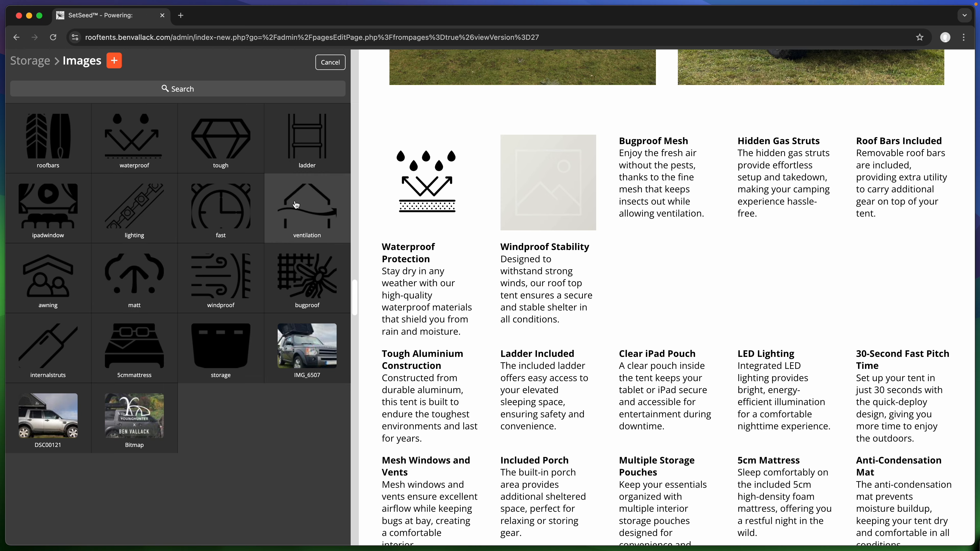
left_click(212, 261)
Duplicate the Windproof image into the third column above Bugproof Mesh and set the copy's picture to the bugproof icon
right_click(135, 254)
left_click(158, 265)
scroll(157, 267, "down", 3)
left_click_drag(100, 185, 100, 262)
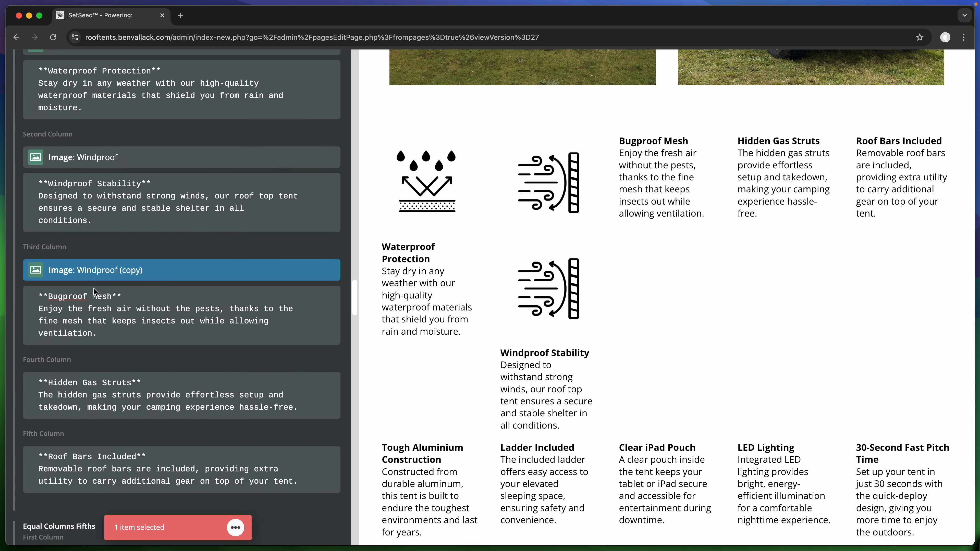
right_click(94, 269)
left_click(119, 367)
left_click(313, 265)
Rename the image above the Bugproof Mesh text as Bugproof
right_click(132, 251)
left_click(163, 281)
type("Bugproof")
key("Return")
Duplicate the Bugproof image into the fourth column above Hidden Gas Struts and set the copy's picture to internalstruts
right_click(145, 237)
left_click(185, 255)
left_click_drag(112, 272, 86, 358)
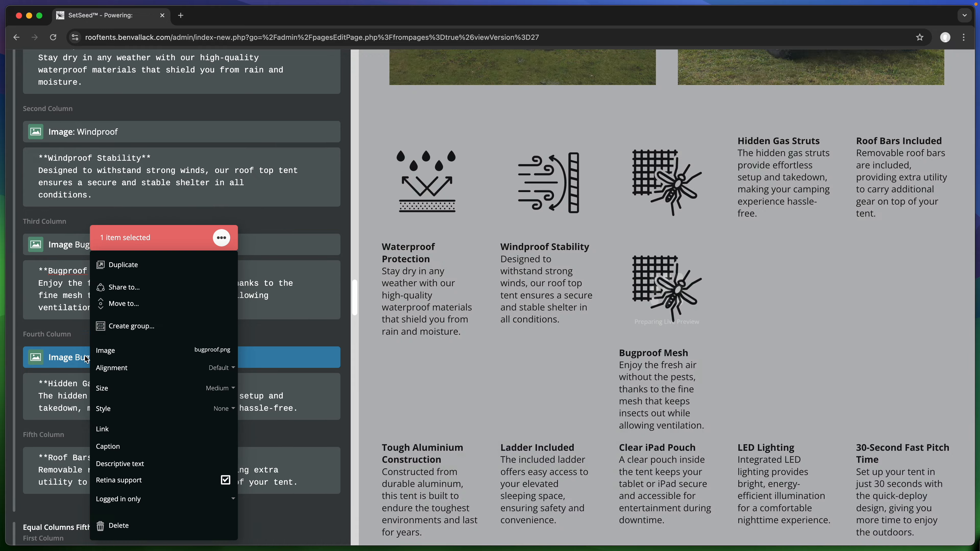
right_click(92, 357)
left_click(118, 367)
left_click(58, 344)
Rename the image above the Hidden Gas Struts text as Gas Struts
right_click(104, 280)
left_click(135, 281)
type("Gas Struts")
key("Return")
Duplicate the Gas Struts image into the fifth column above the Roof Bars Included text
right_click(117, 194)
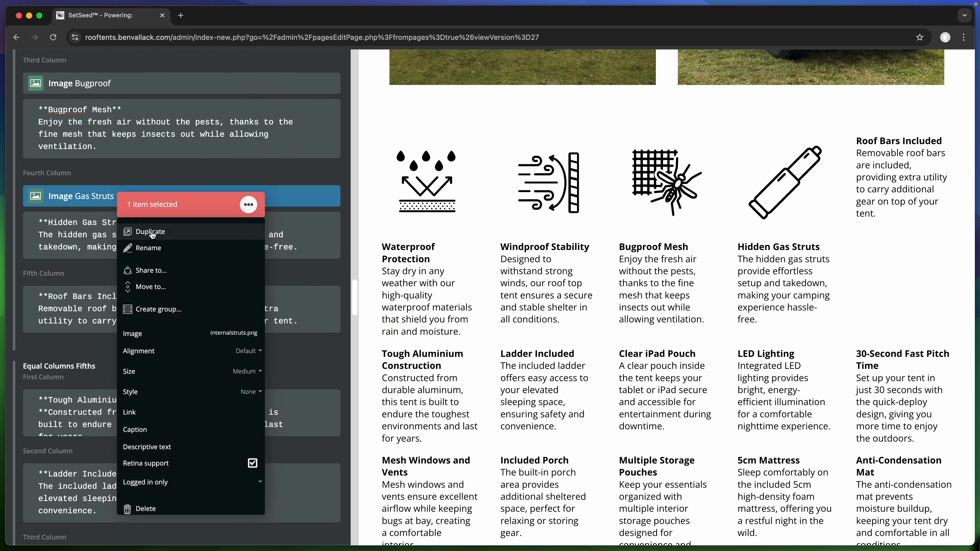
left_click(150, 232)
left_click_drag(128, 222, 133, 320)
Rename the copied image in the fifth column as Roof bars and set its picture to the roofbars icon
right_click(137, 209)
left_click(182, 256)
type("Roof b")
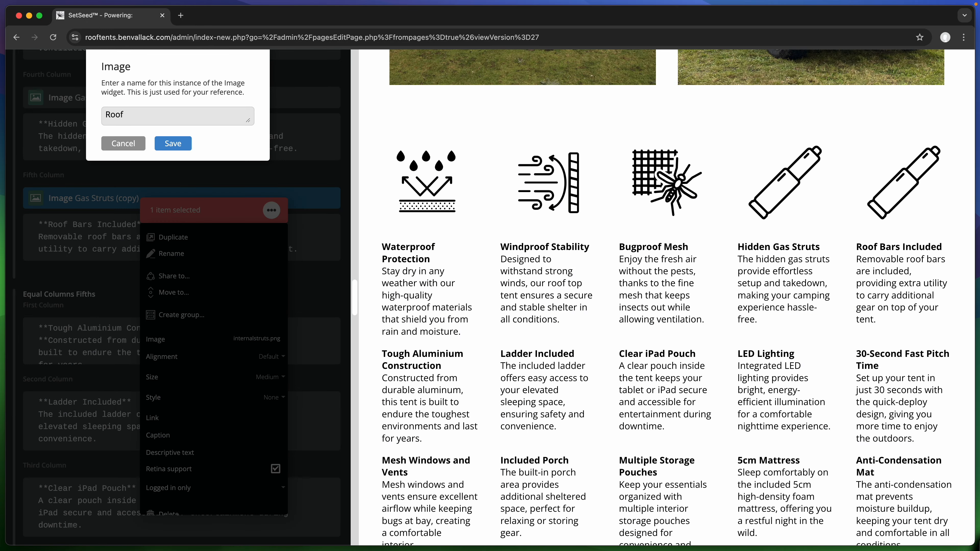
type("ars")
key("Return")
left_click(193, 339)
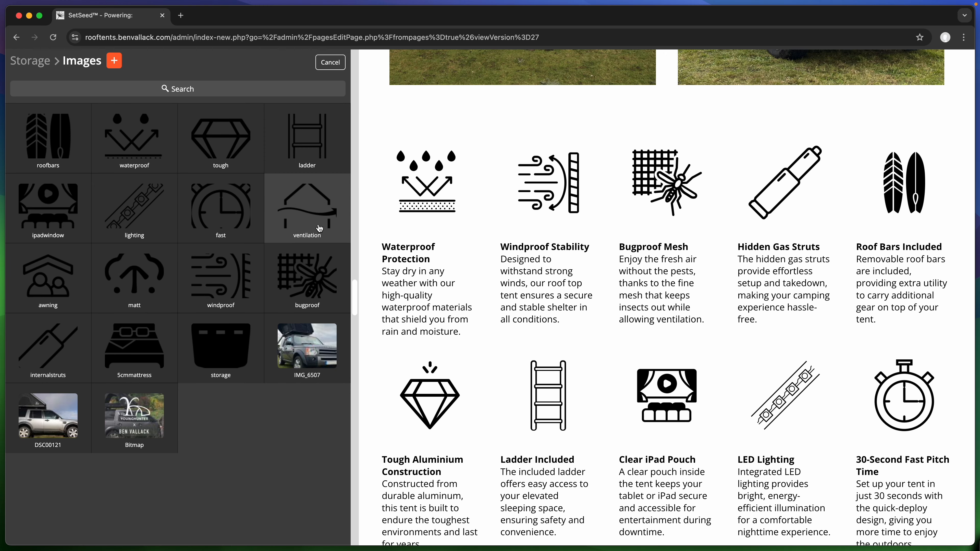
Set the Mesh image's picture to the ventilation icon and duplicate the image into the second column above Included Porch
left_click(319, 229)
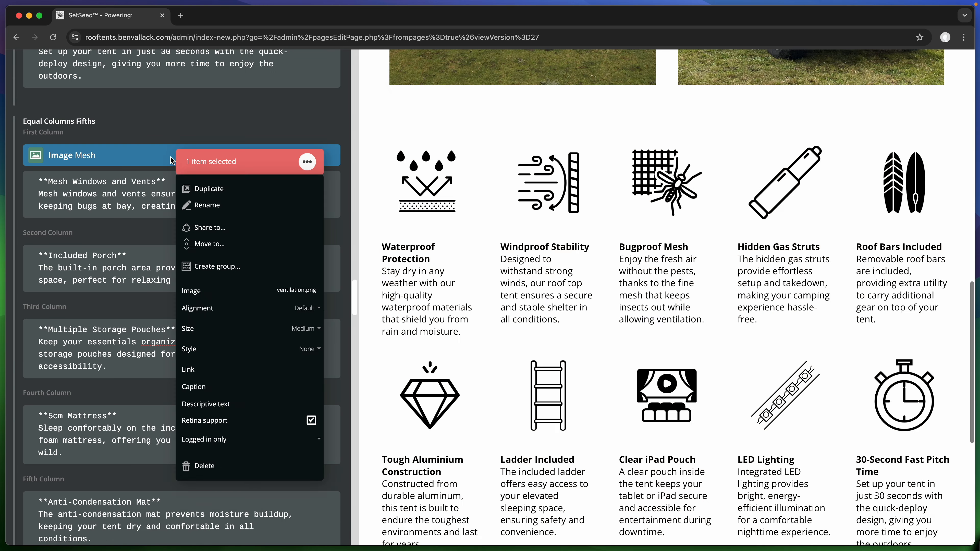
left_click(217, 189)
left_click_drag(115, 183, 124, 279)
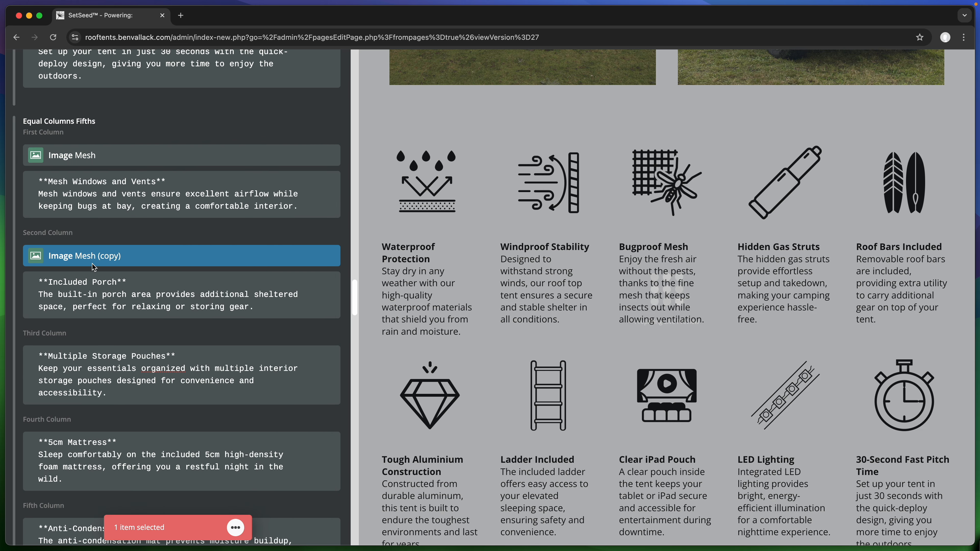
Rename the copied image above Included Porch as Porch and set its picture to the awning icon
left_click(130, 281)
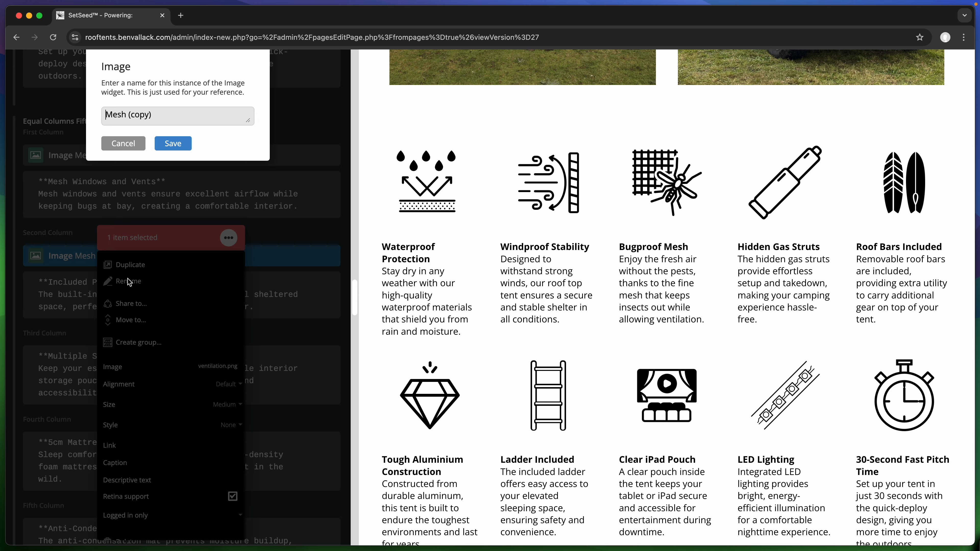
key("ctrl+a")
type("Porch")
key("Return")
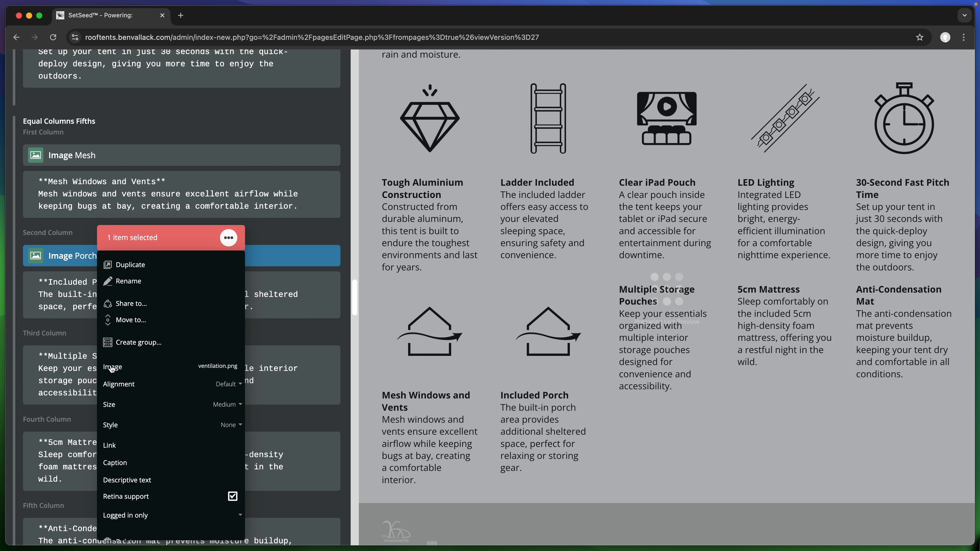
left_click(112, 369)
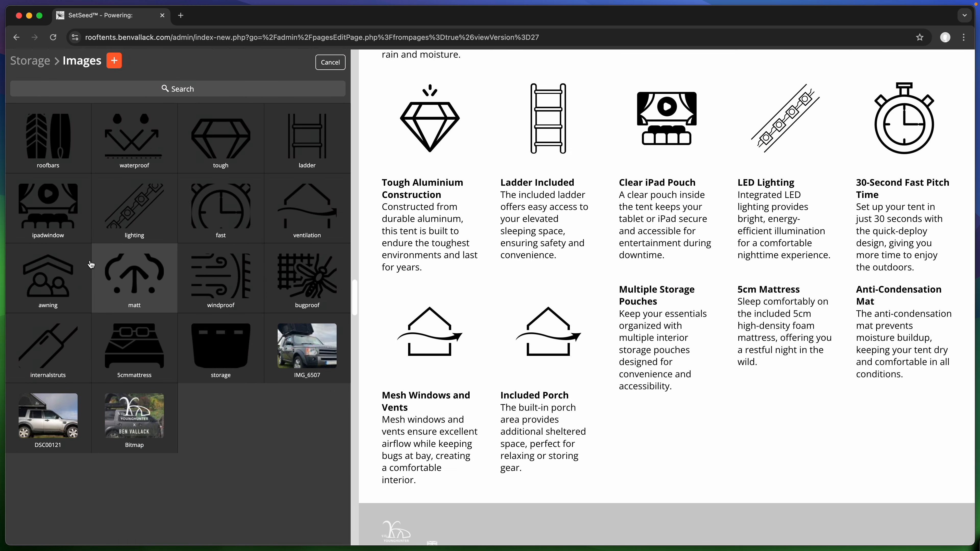
left_click(52, 272)
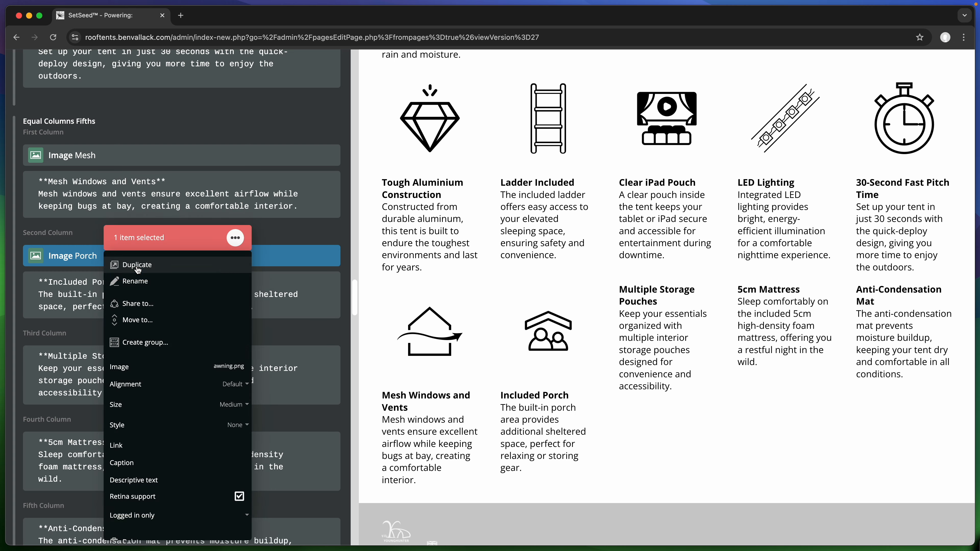
Duplicate the Porch image into the third column above Multiple Storage Pouches and open the copy's name for editing
left_click(136, 266)
scroll(137, 267, "down", 3)
left_click_drag(115, 163, 101, 258)
right_click(94, 237)
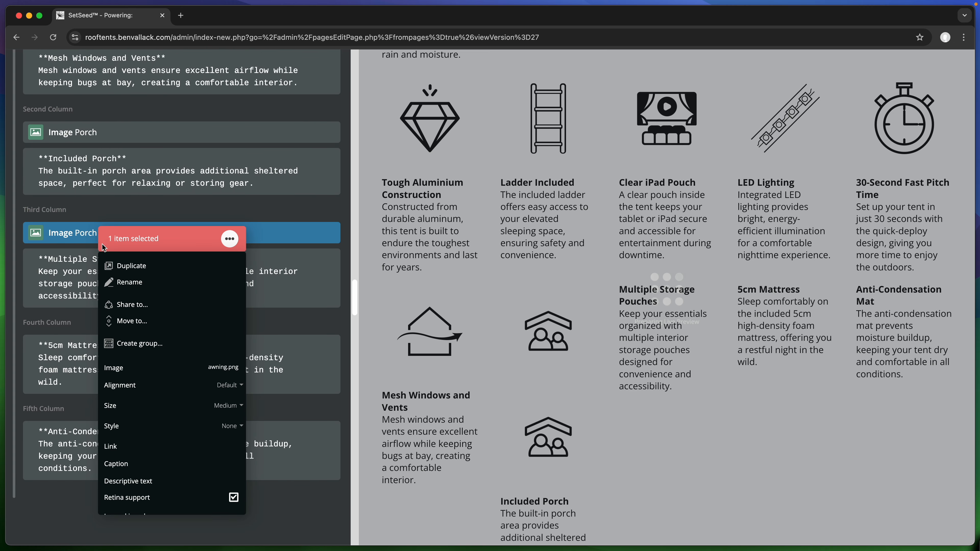
left_click(131, 283)
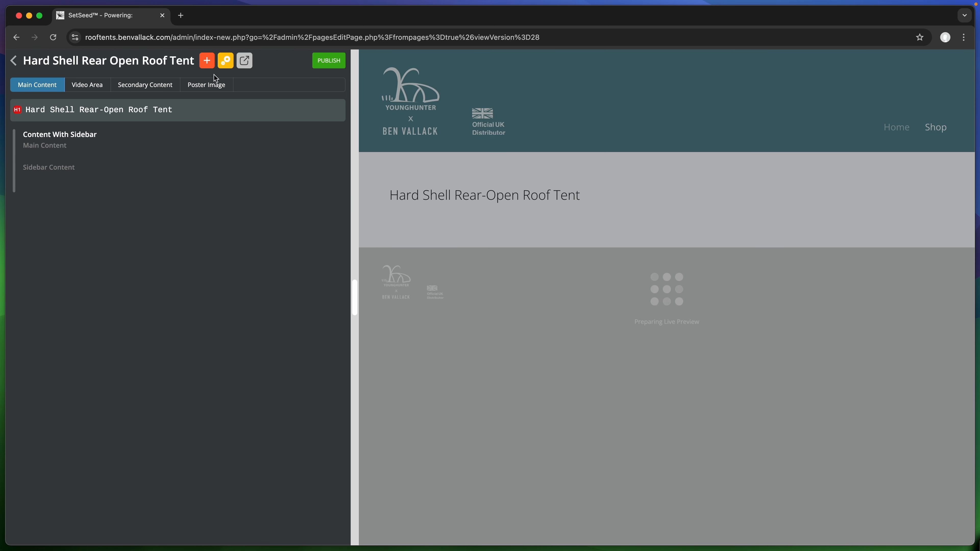
Insert a gallery named Rear Open in the Main Content column of the Content With Sidebar layout
left_click(69, 135)
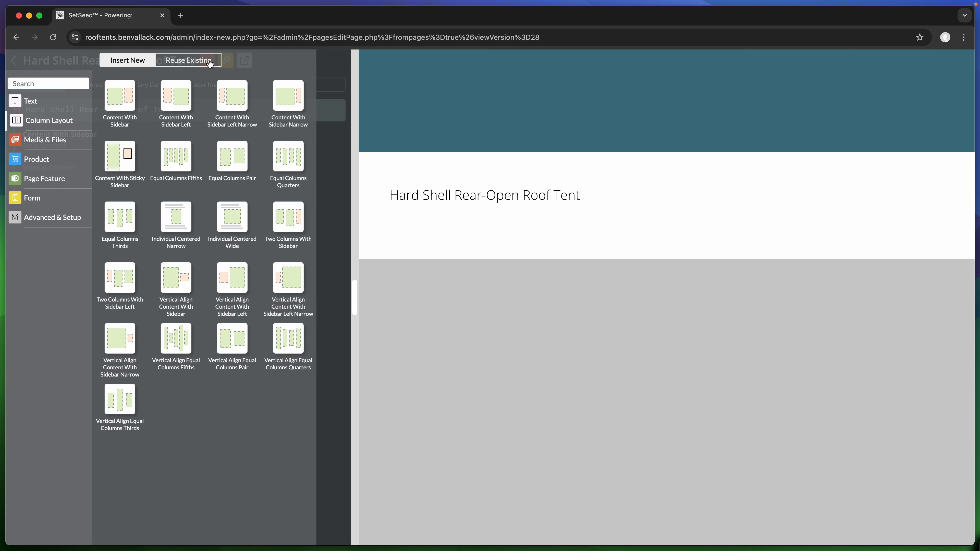
left_click(69, 136)
left_click_drag(123, 127, 99, 184)
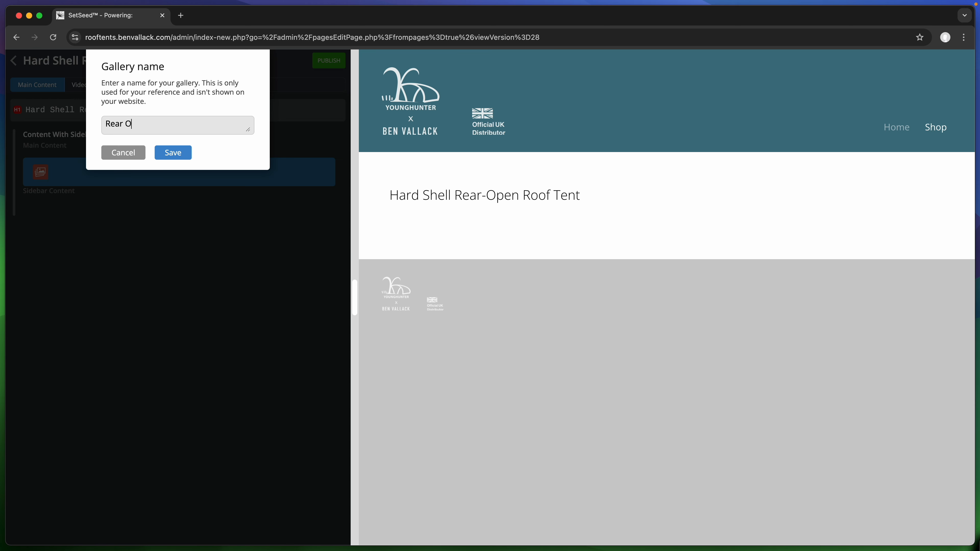
key("Return")
Upload all the JPEG images from the Rear Open folder, IMG_5569.jpeg through DSC00121.jpeg, to the Rear Open gallery
right_click(138, 176)
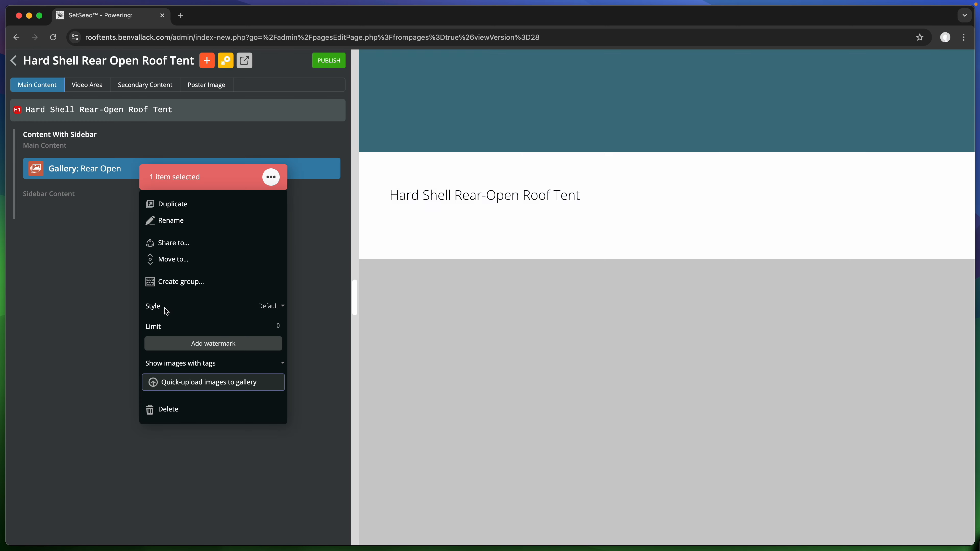
left_click(201, 384)
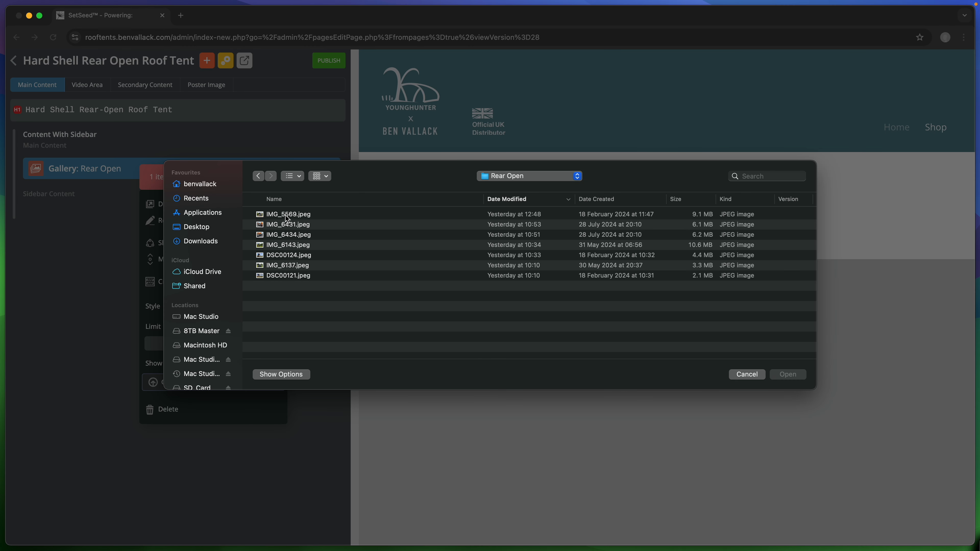
left_click(296, 276, "shift")
left_click(786, 375)
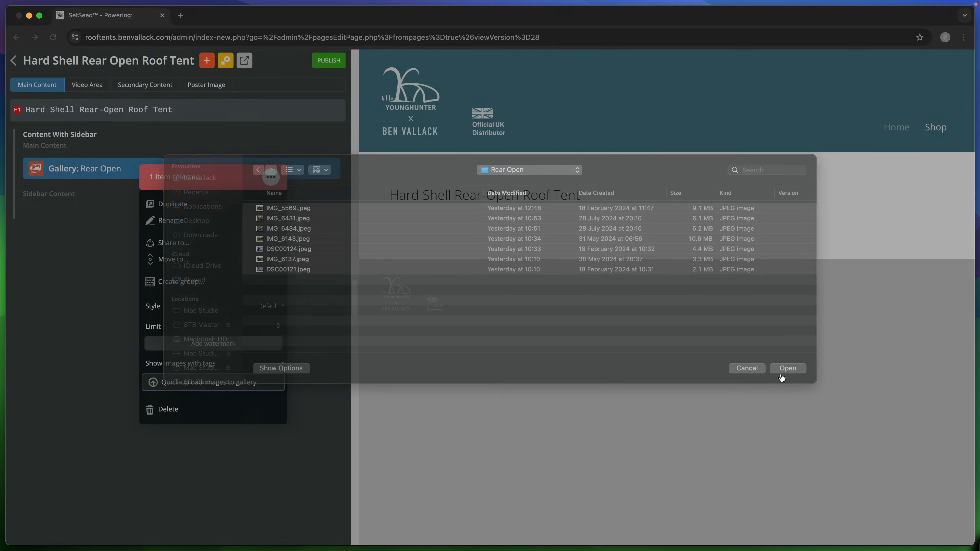